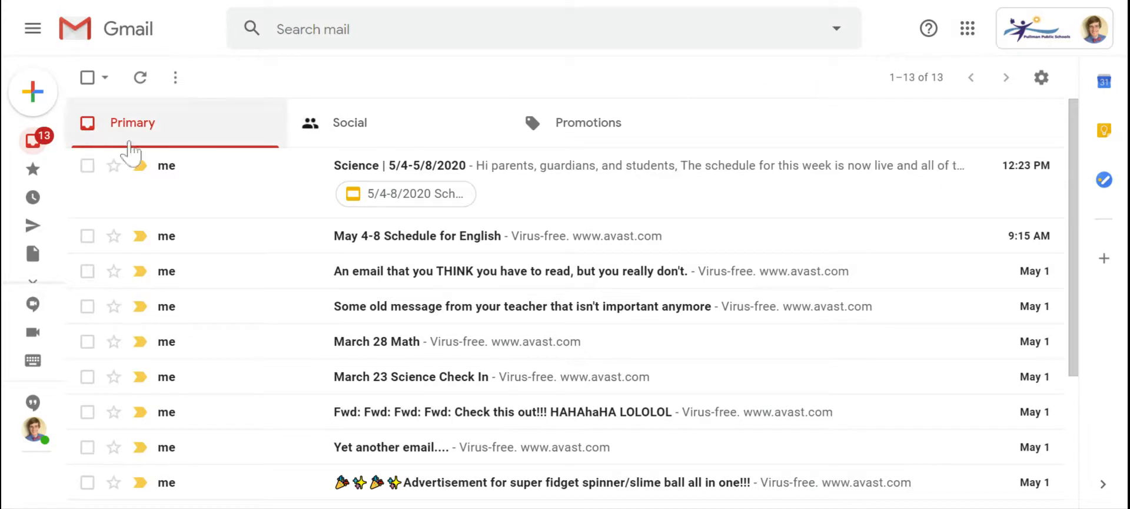
# Expand the main menu to show the folder names and look over the mail folders.
pyautogui.moveTo(42, 150)
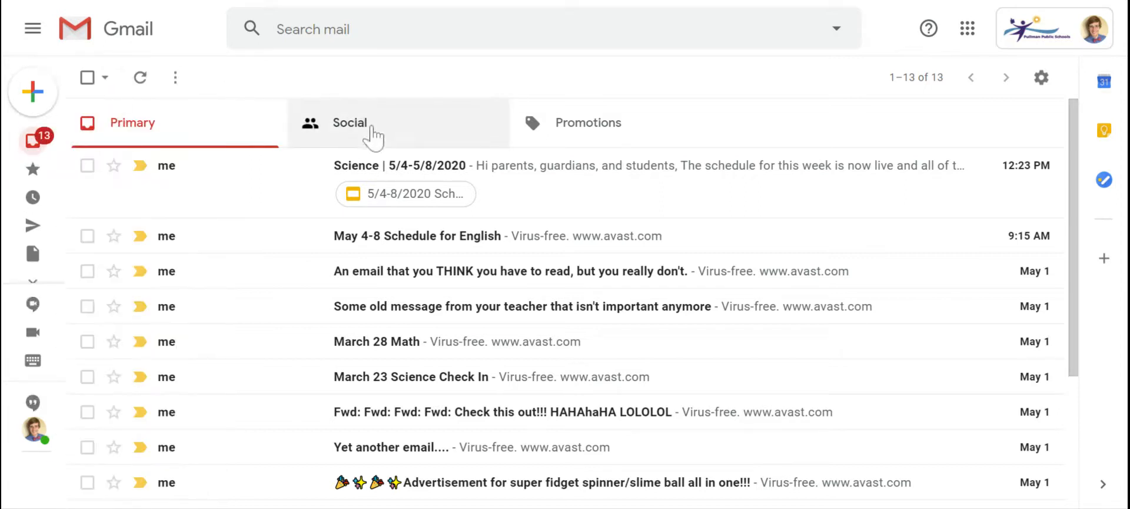
pyautogui.click(26, 34)
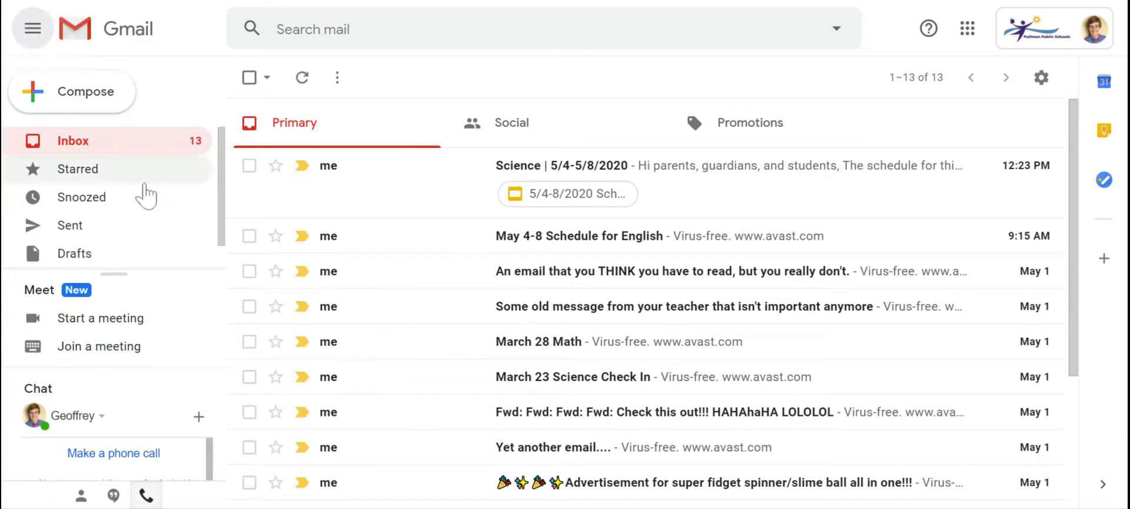
pyautogui.scroll(-1, 101, 226)
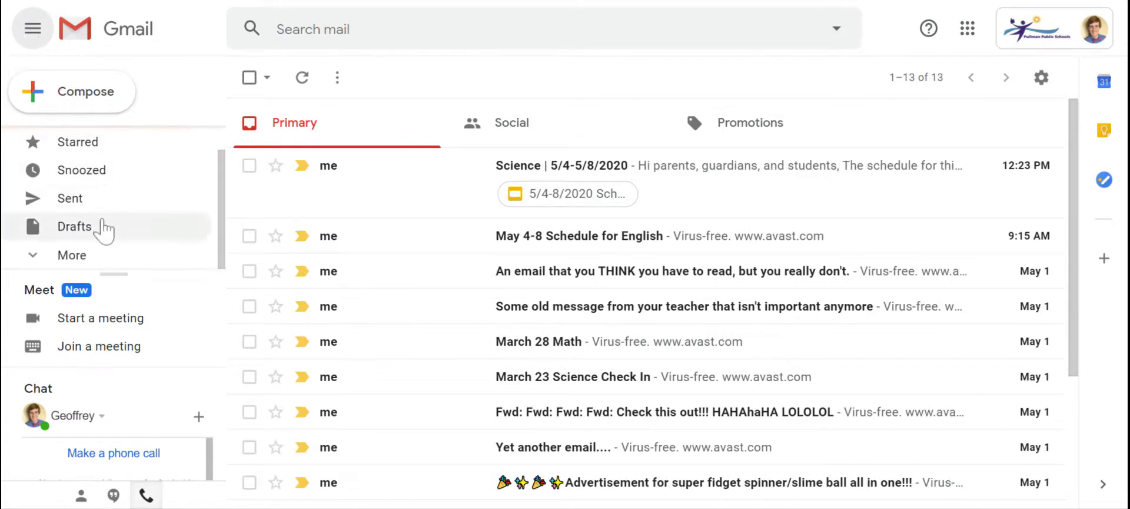
pyautogui.scroll(1, 101, 212)
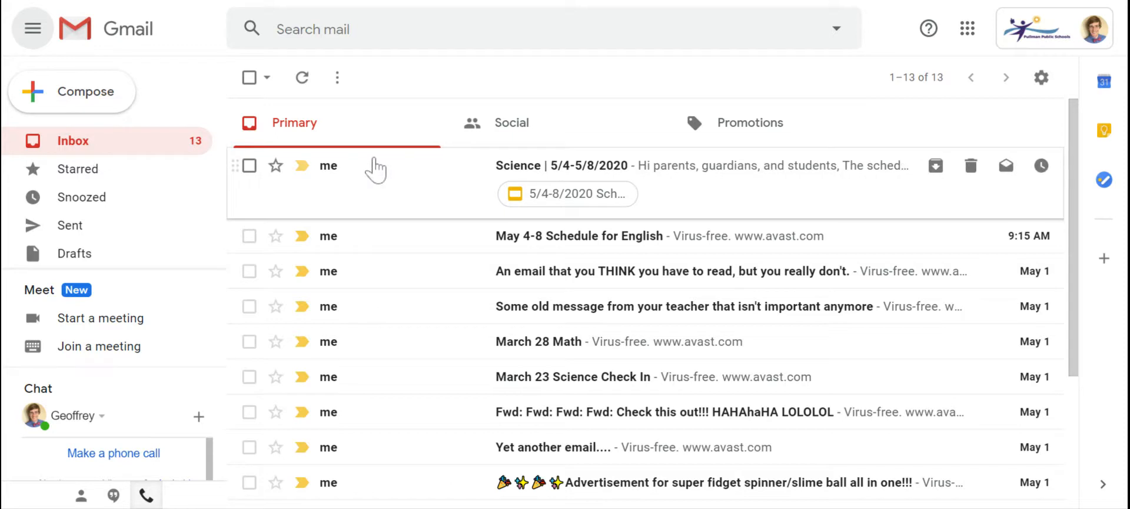
# Look through the Primary inbox for old or unimportant messages.
pyautogui.scroll(-3, 379, 236)
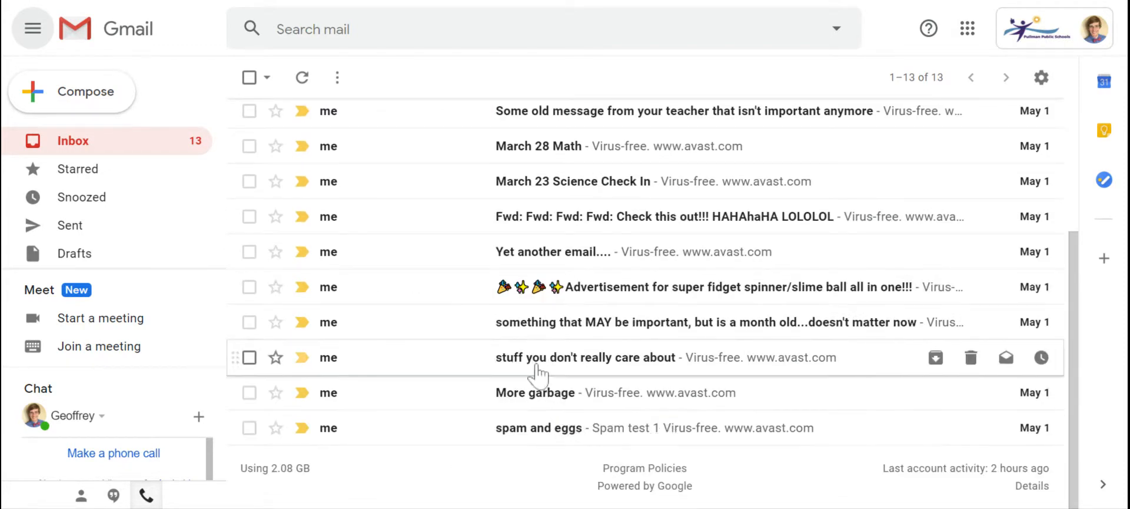
pyautogui.scroll(2, 537, 357)
pyautogui.scroll(2, 537, 351)
pyautogui.scroll(-2, 537, 342)
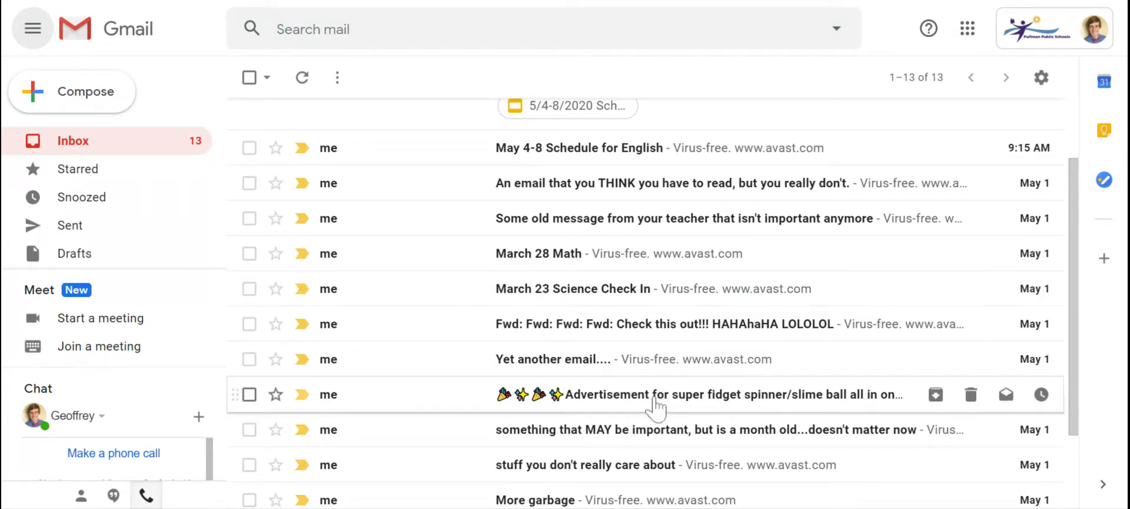
pyautogui.scroll(-3, 650, 400)
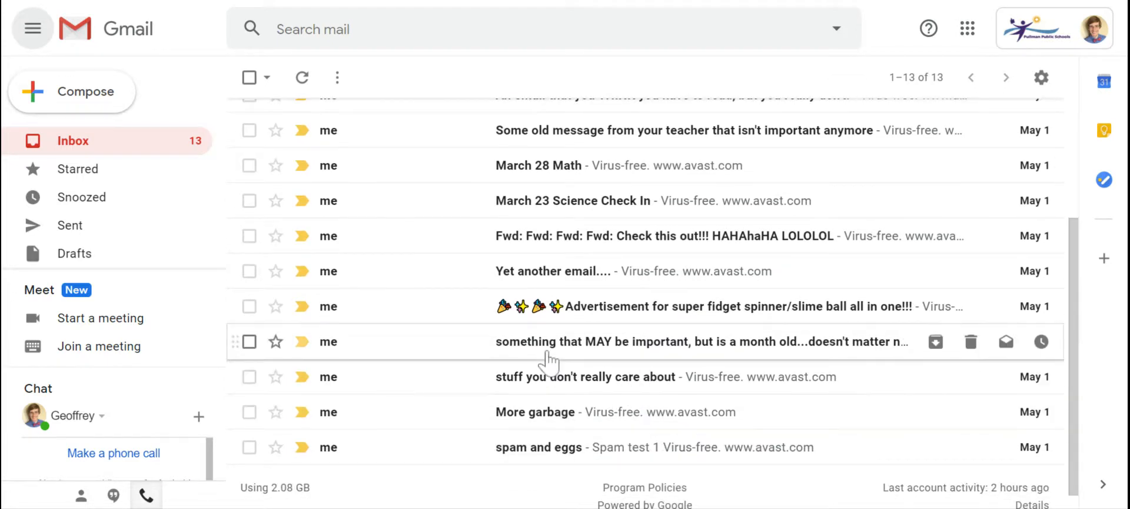
pyautogui.scroll(3, 542, 361)
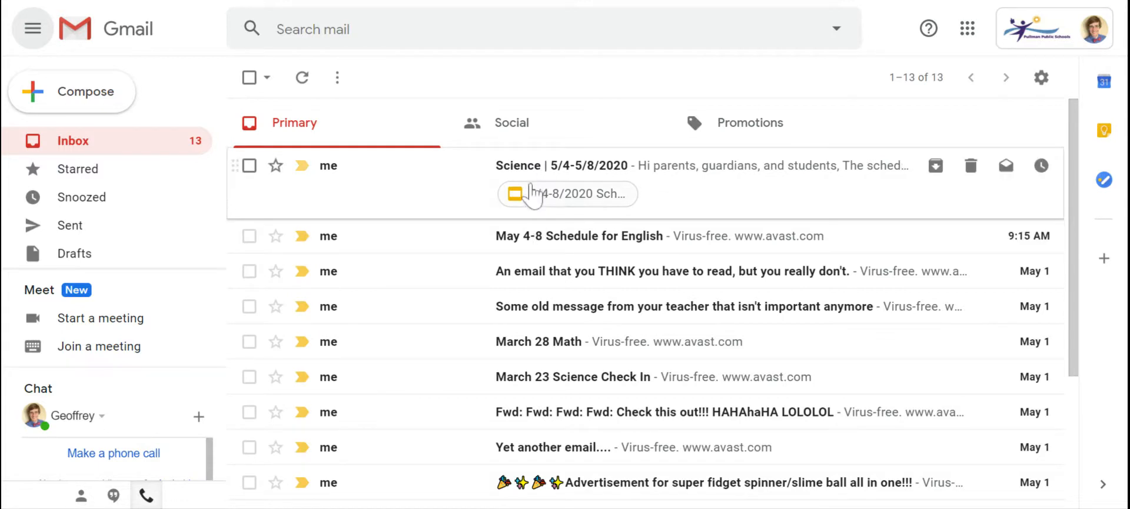
# Individually select the four messages from "An email that you THINK you have to read" to "March 23 Science Check In", and clear the selection.
pyautogui.scroll(-2, 353, 240)
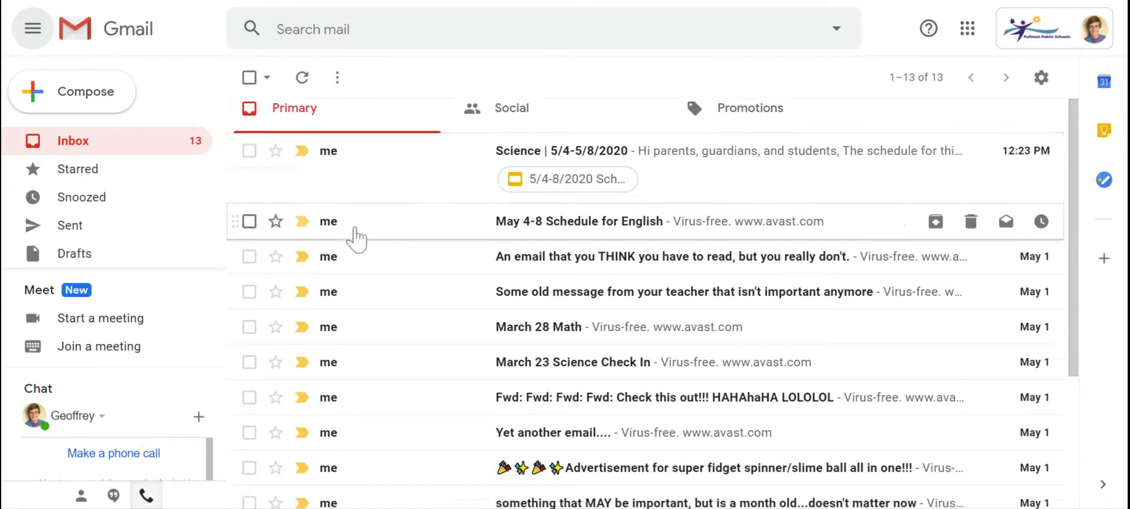
pyautogui.click(250, 185)
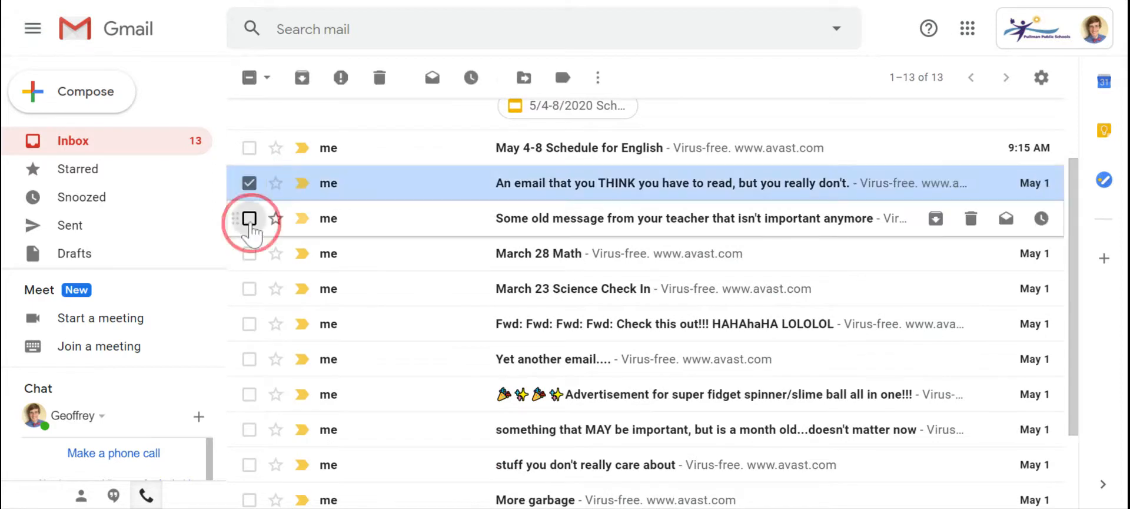
pyautogui.click(249, 220)
pyautogui.click(250, 254)
pyautogui.click(250, 289)
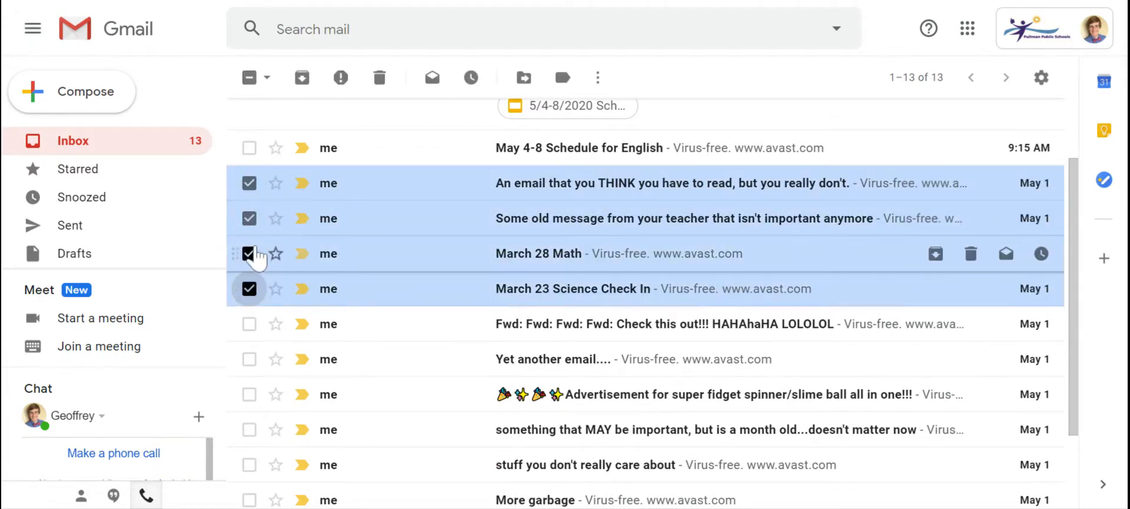
pyautogui.click(247, 80)
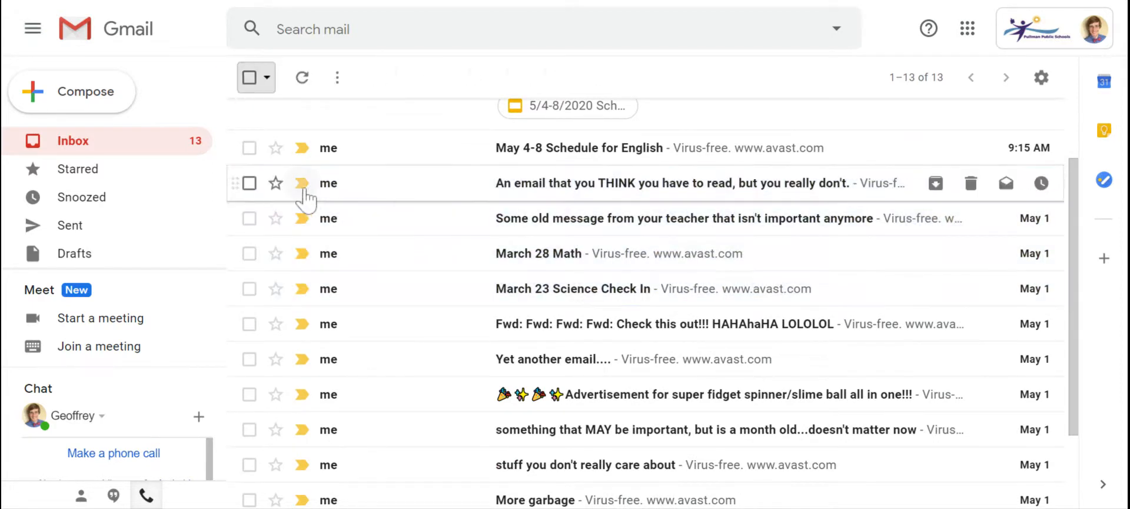
# Select the message range from "An email that you THINK you have to read" through "spam and eggs", deselect one message, and clear the selection.
pyautogui.click(249, 184)
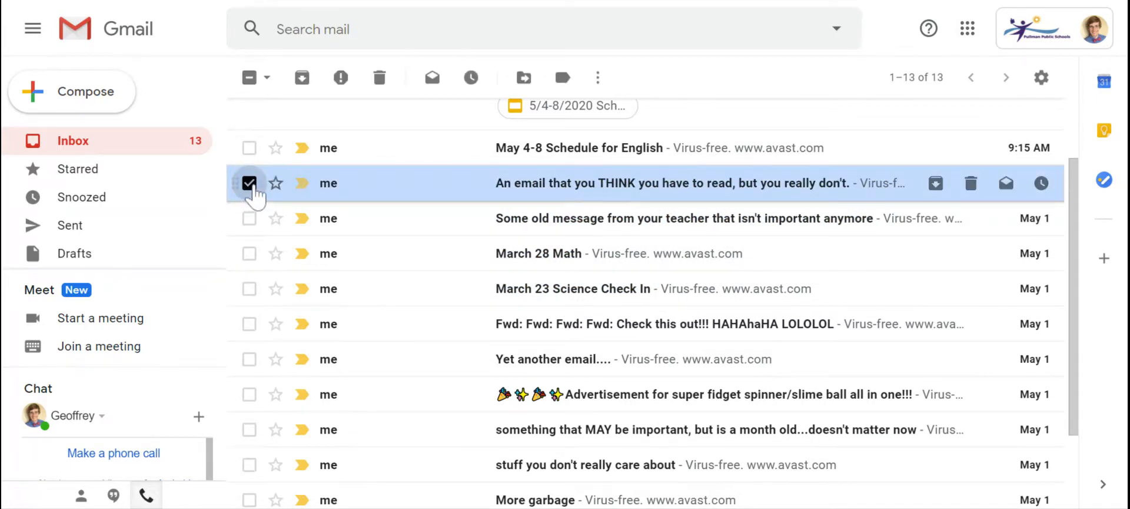
pyautogui.scroll(-3, 251, 189)
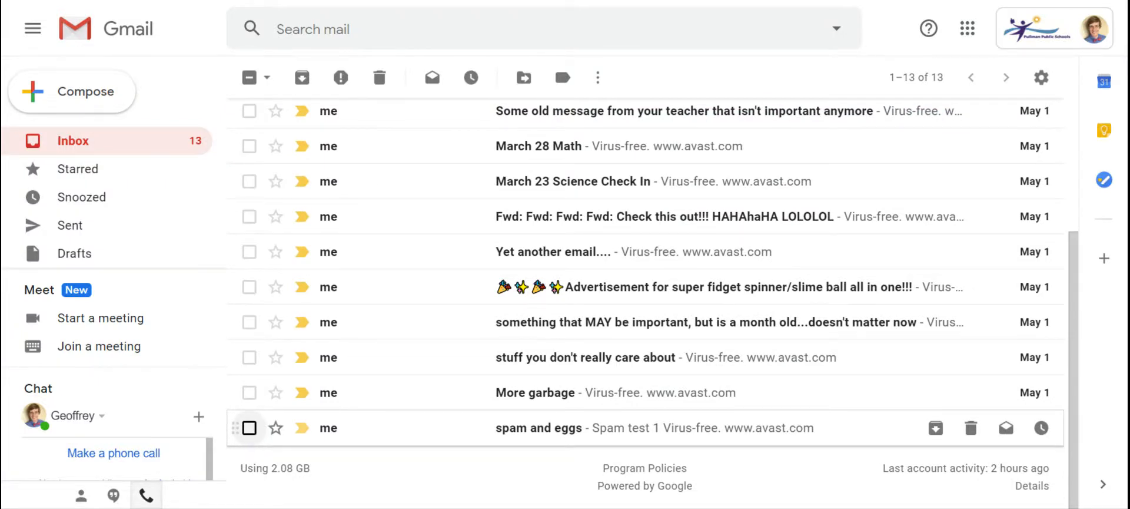
pyautogui.keyDown('shift'); pyautogui.click(249, 428); pyautogui.keyUp('shift')
pyautogui.scroll(3, 273, 395)
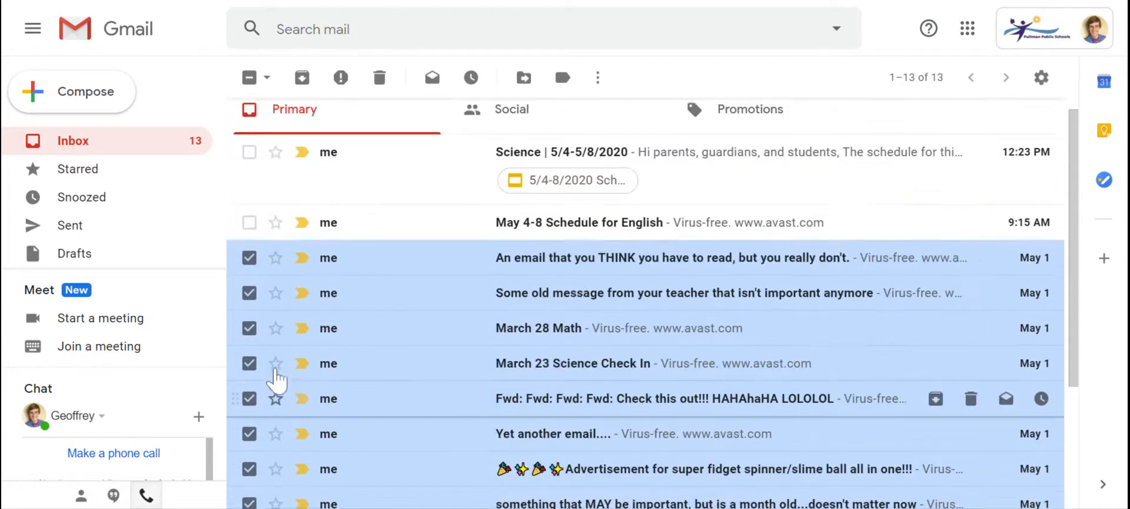
pyautogui.click(249, 308)
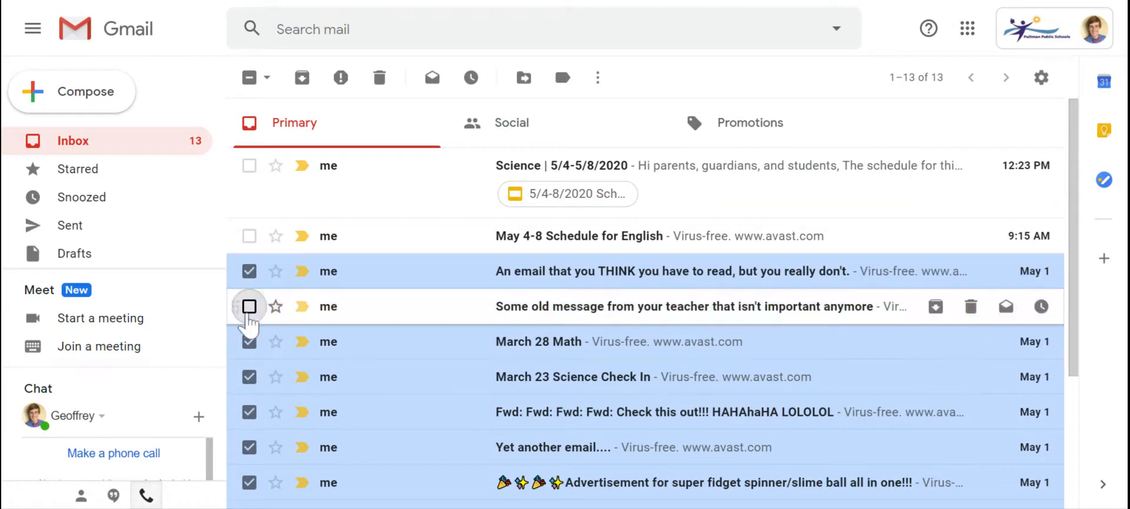
pyautogui.click(250, 77)
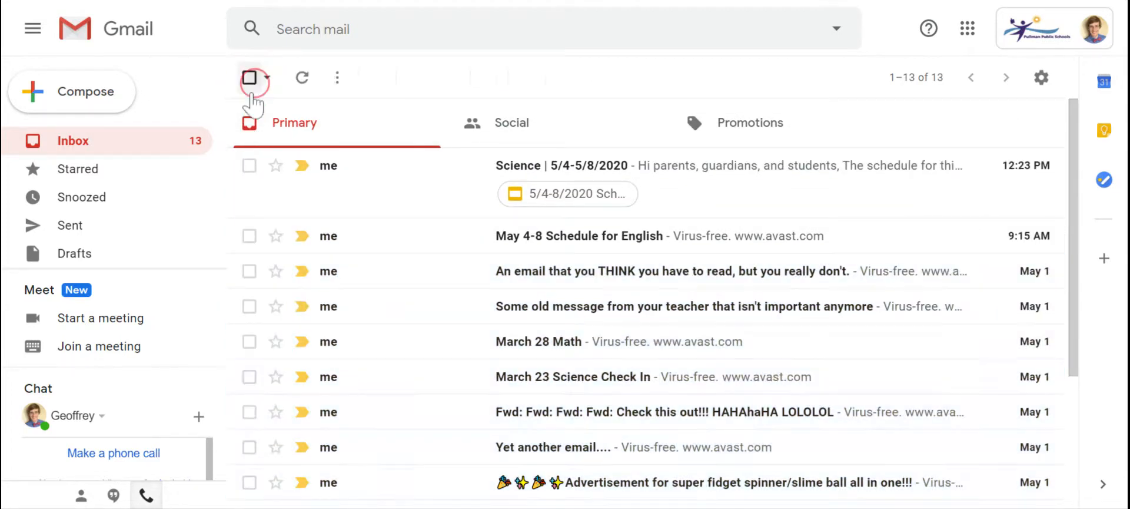
# Select the range from "Some old message from your teacher" through "Fwd: Fwd: Fwd: Fwd: Check this out!!!", and clear the selection.
pyautogui.click(247, 306)
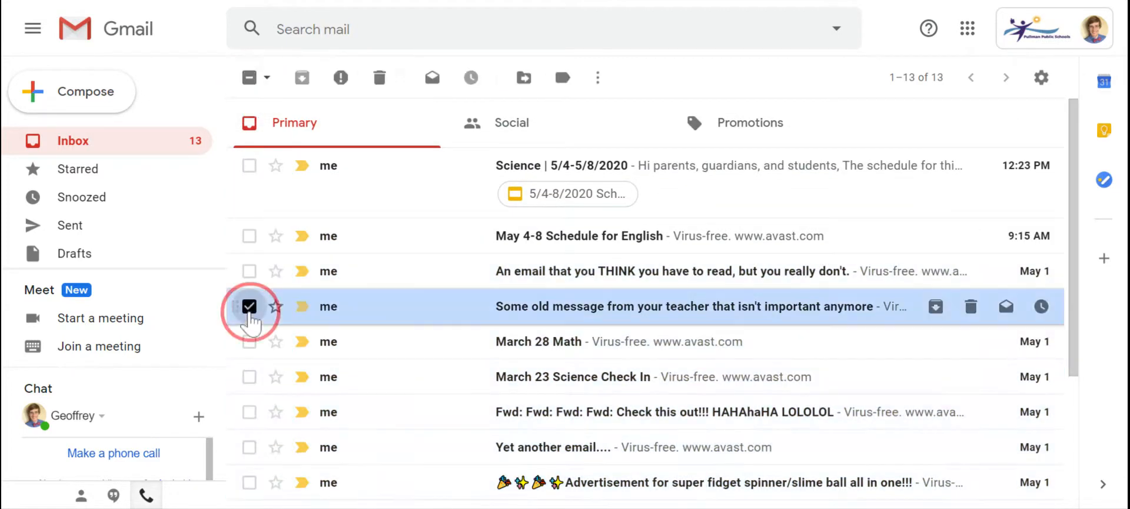
pyautogui.keyDown('shift'); pyautogui.click(249, 415); pyautogui.keyUp('shift')
pyautogui.click(250, 77)
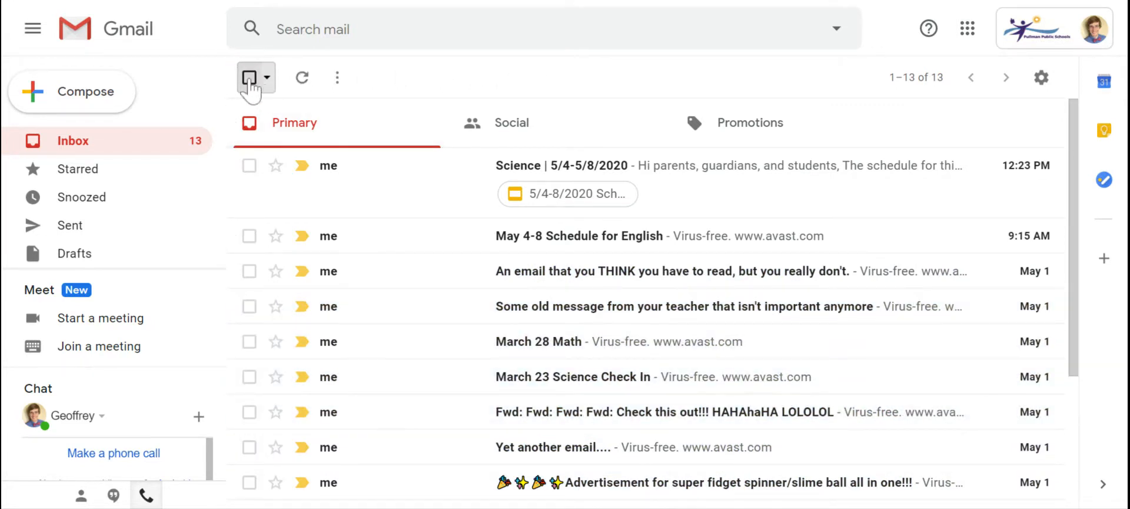
# Select all inbox messages except "Science | 5/4-5/8/2020" and "May 4-8 Schedule for English".
pyautogui.click(250, 77)
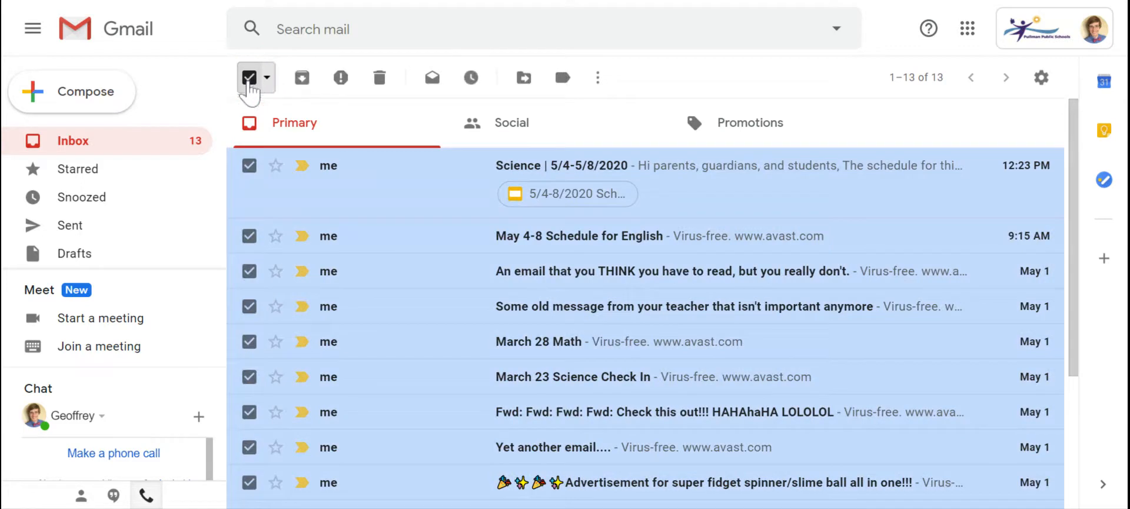
pyautogui.click(250, 166)
pyautogui.click(249, 236)
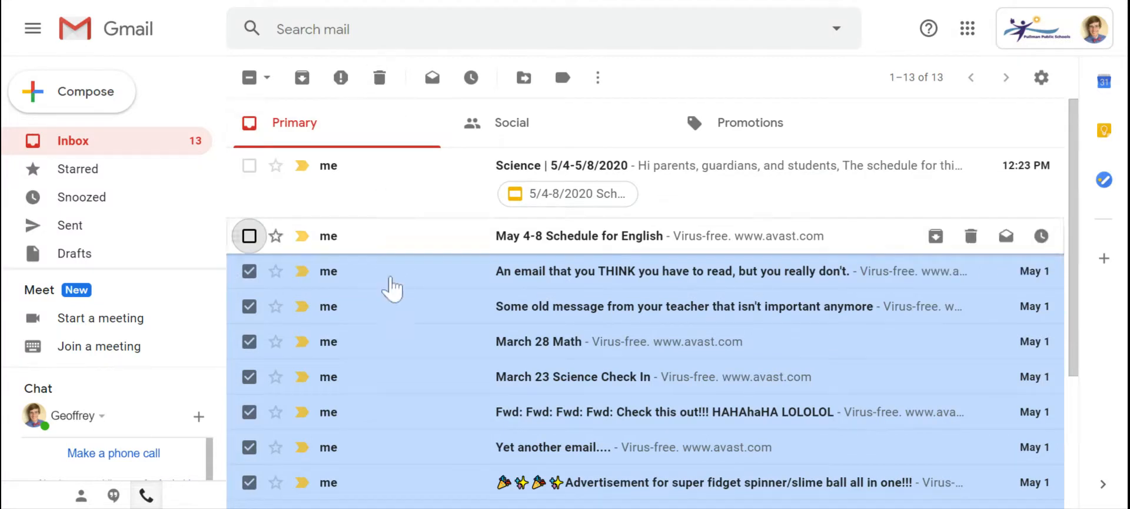
# View the available actions and move destinations for the selected messages without applying any.
pyautogui.rightClick(394, 330)
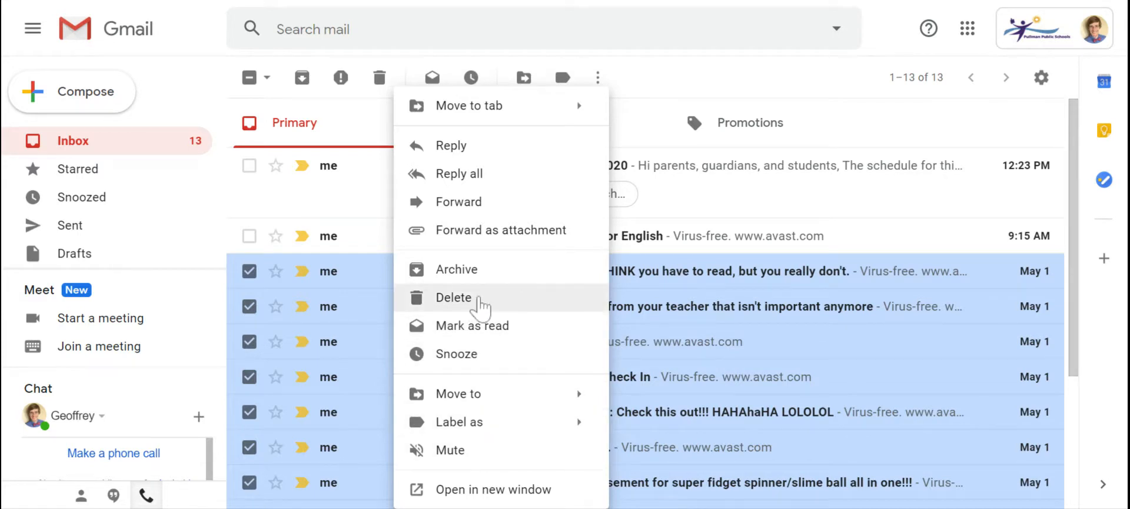
pyautogui.moveTo(478, 395)
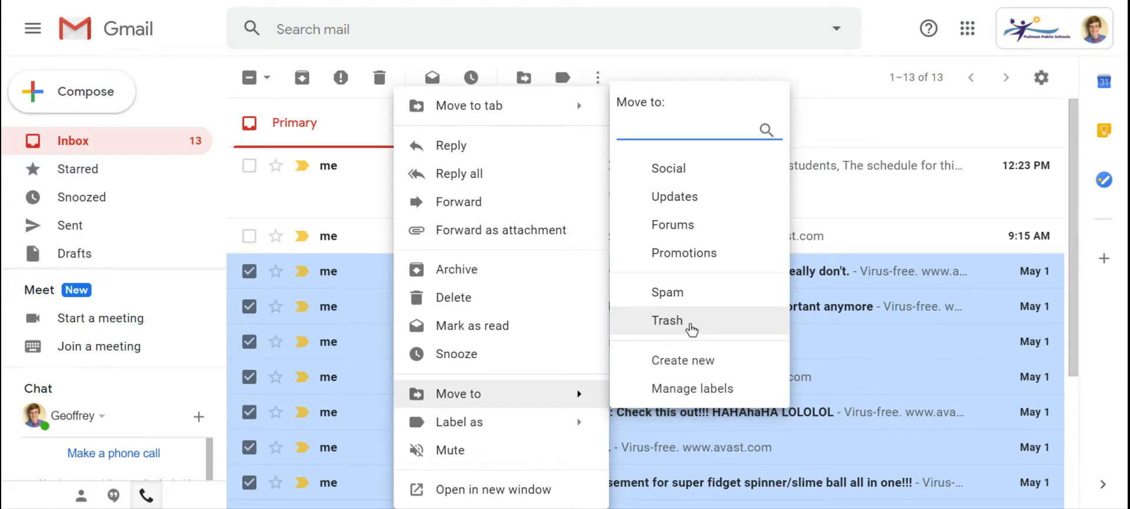
pyautogui.click(824, 82)
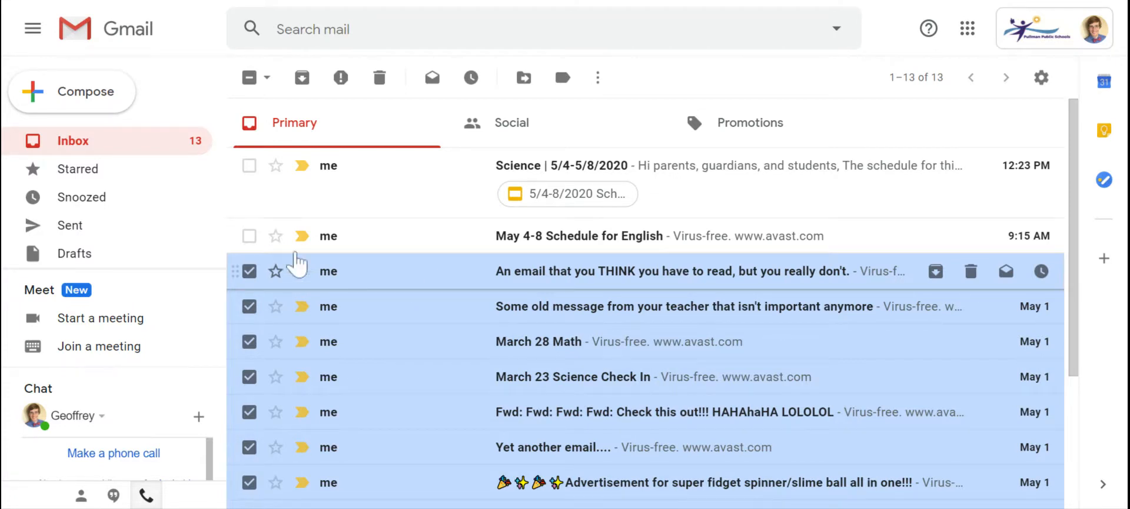
# Expand the full folder list and look for the option to create a new label.
pyautogui.rightClick(371, 279)
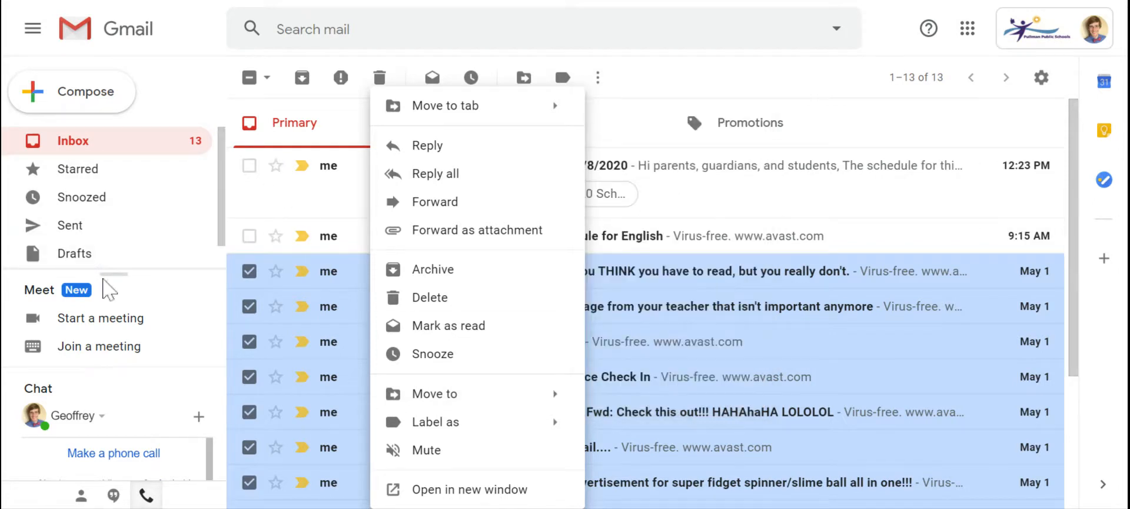
pyautogui.scroll(-1, 109, 235)
pyautogui.click(75, 253)
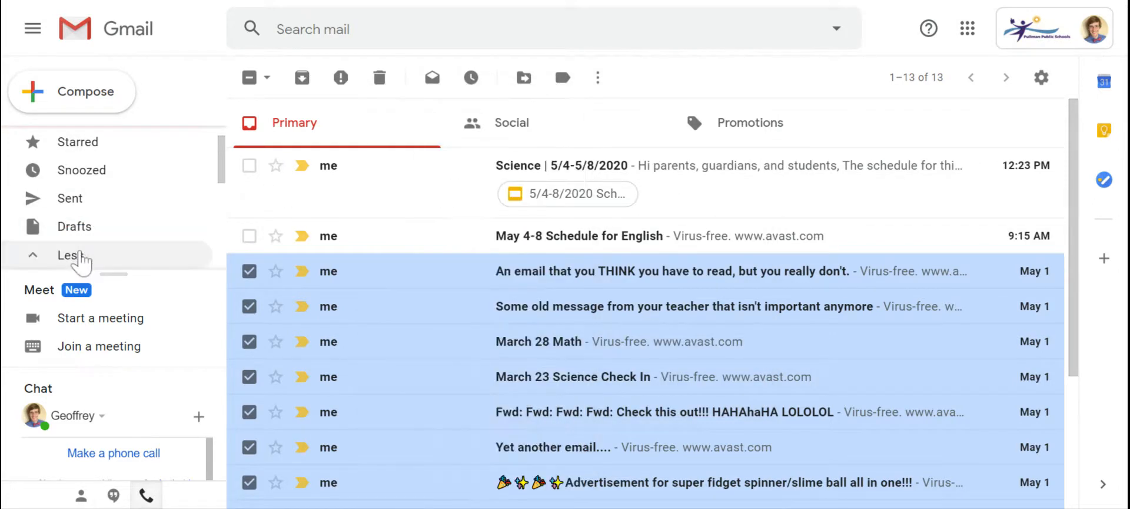
pyautogui.scroll(-4, 76, 207)
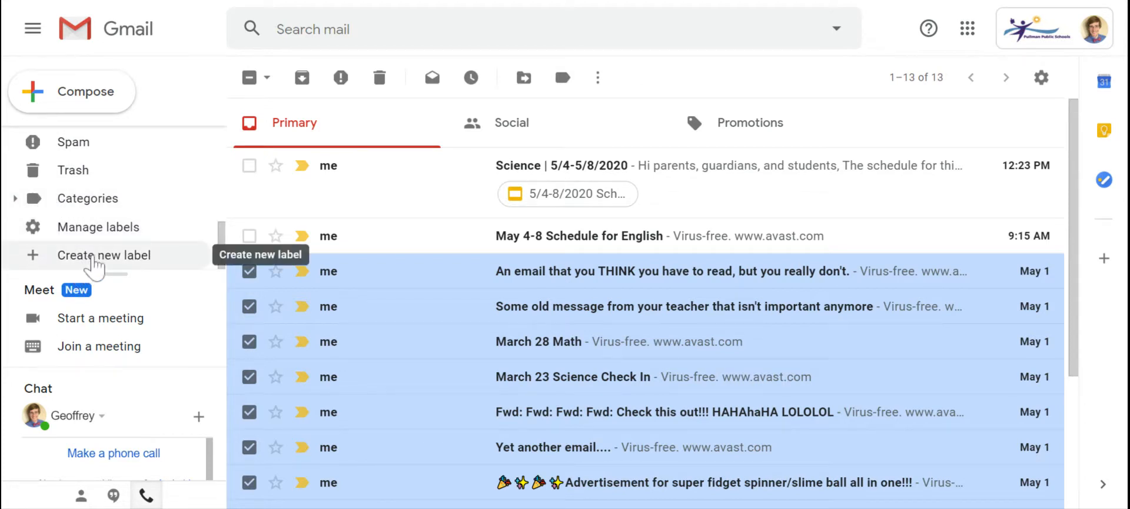
# Move the selected messages to a new label named "Old Emails".
pyautogui.rightClick(421, 311)
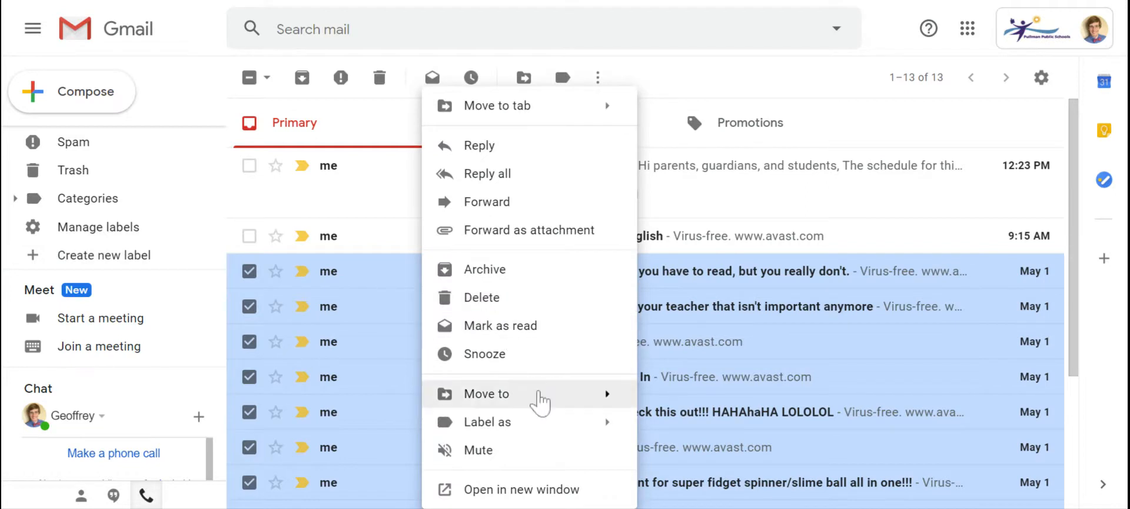
pyautogui.click(540, 401)
pyautogui.click(693, 360)
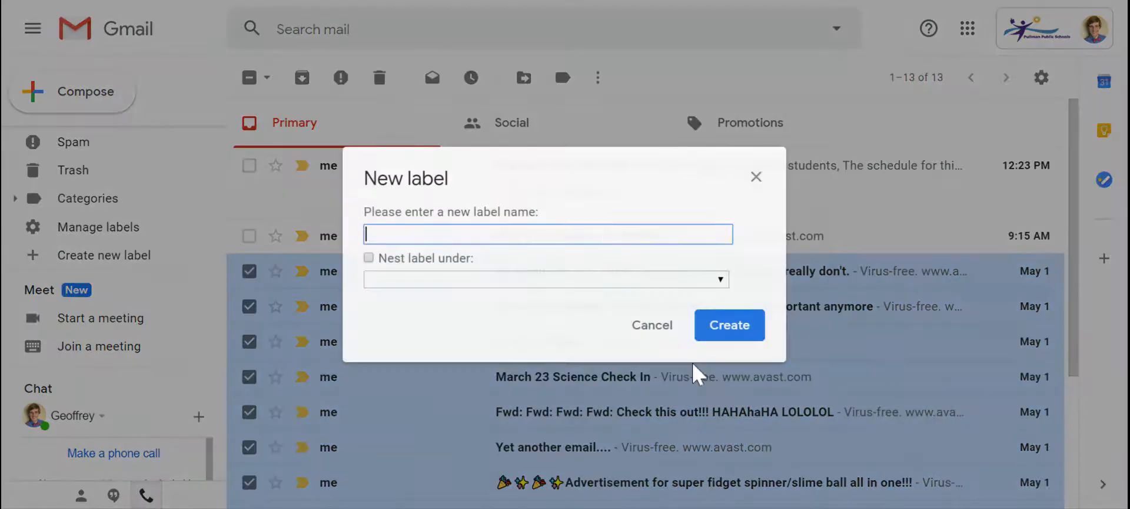
pyautogui.write('Old ')
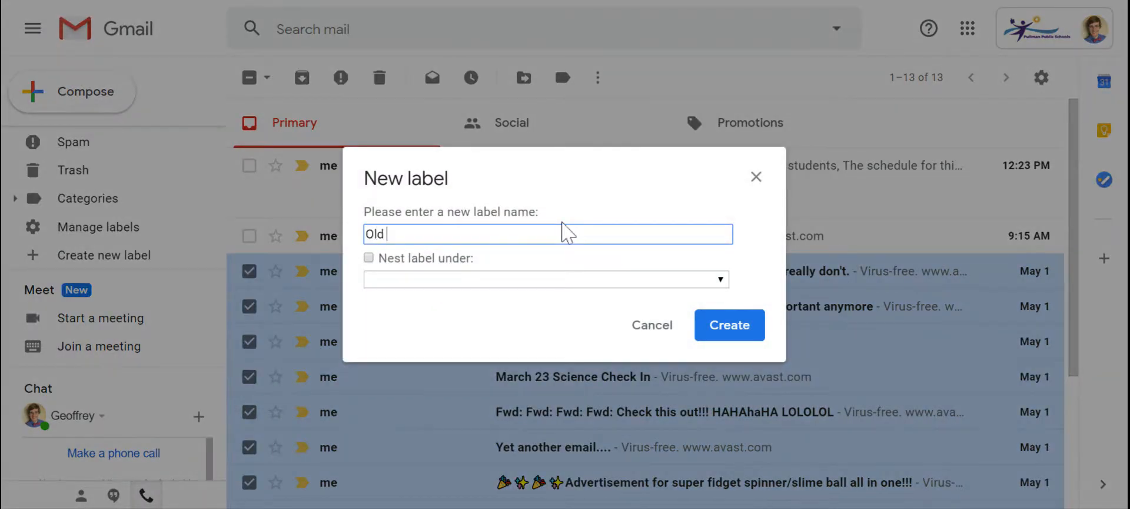
pyautogui.write('Emails')
pyautogui.press('BackSpace')
pyautogui.write('s')
pyautogui.click(725, 330)
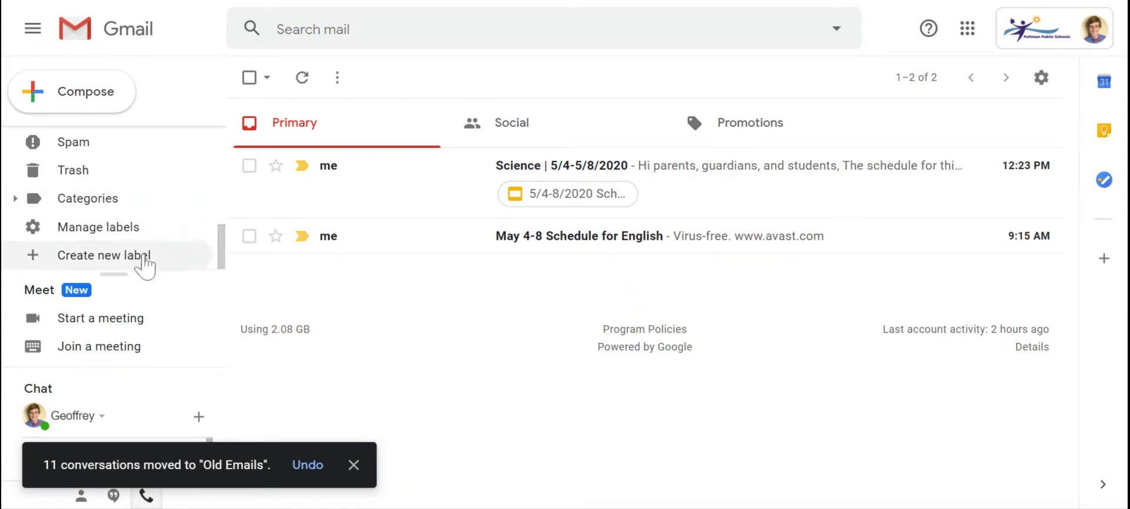
# Expand Categories and look through the folder list for the Old Emails label.
pyautogui.click(28, 199)
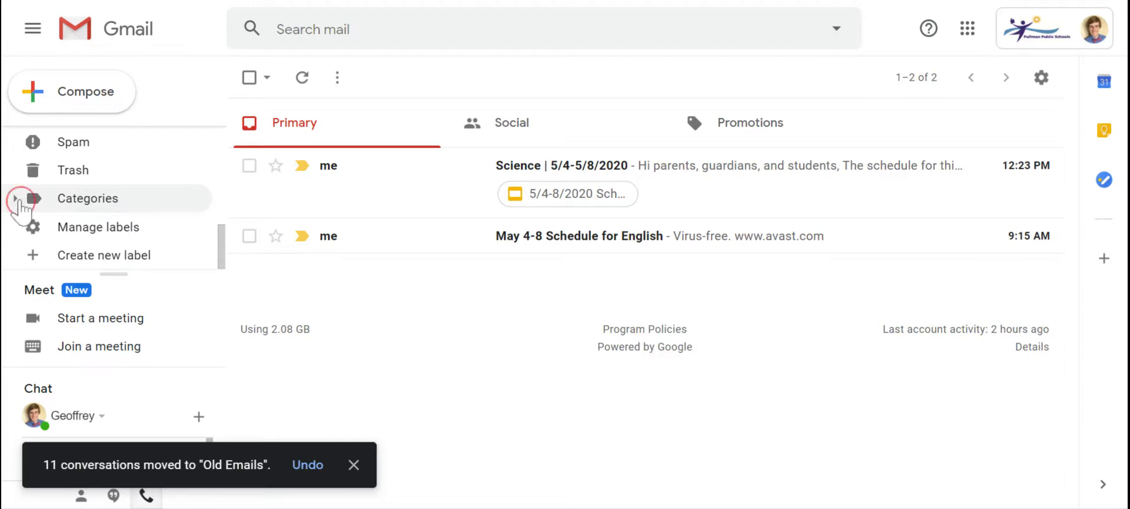
pyautogui.scroll(-2, 101, 207)
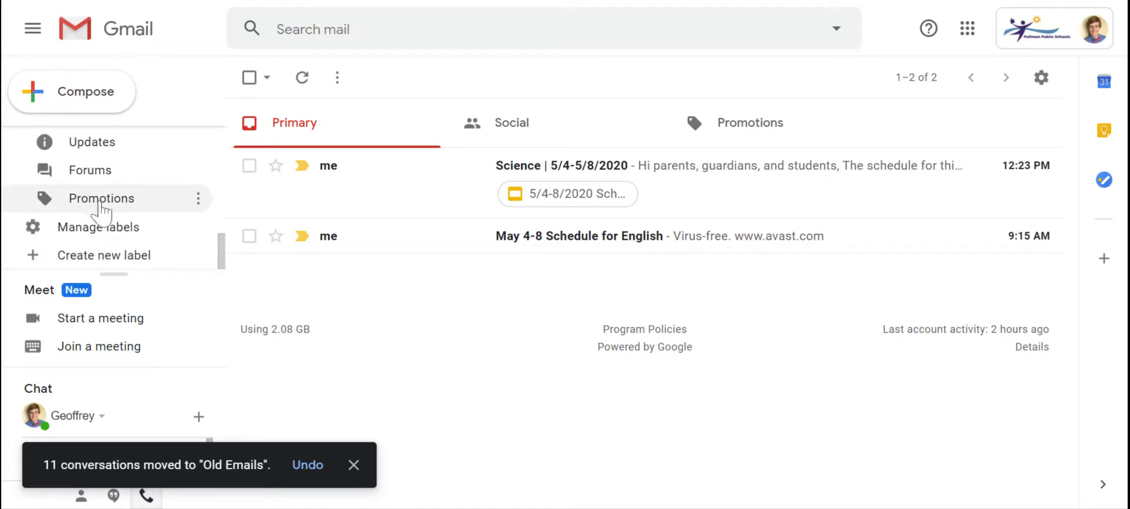
pyautogui.scroll(4, 103, 213)
pyautogui.scroll(3, 100, 212)
pyautogui.scroll(-2, 100, 212)
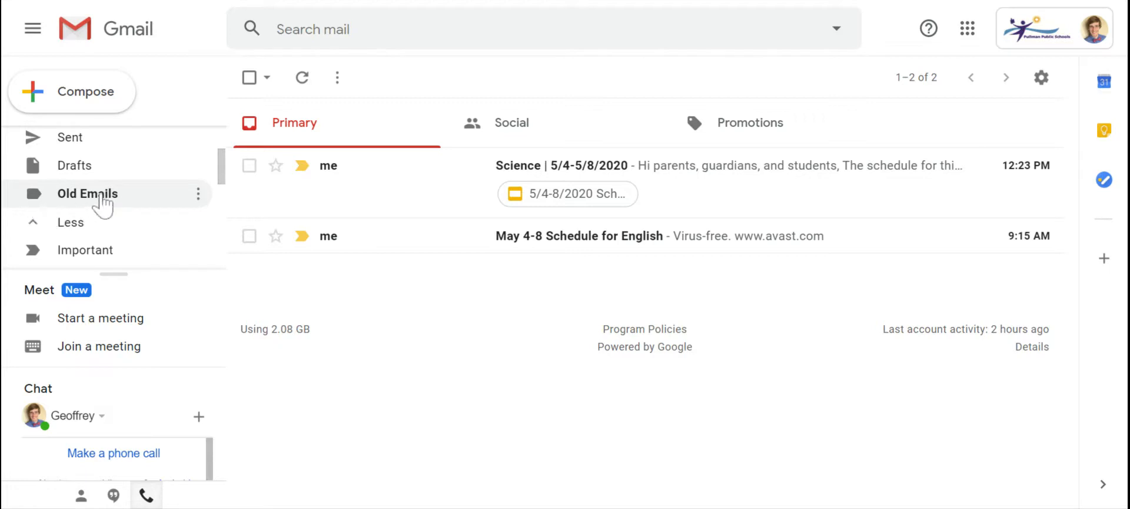
pyautogui.scroll(2, 88, 201)
pyautogui.scroll(-2, 89, 201)
pyautogui.scroll(1, 93, 199)
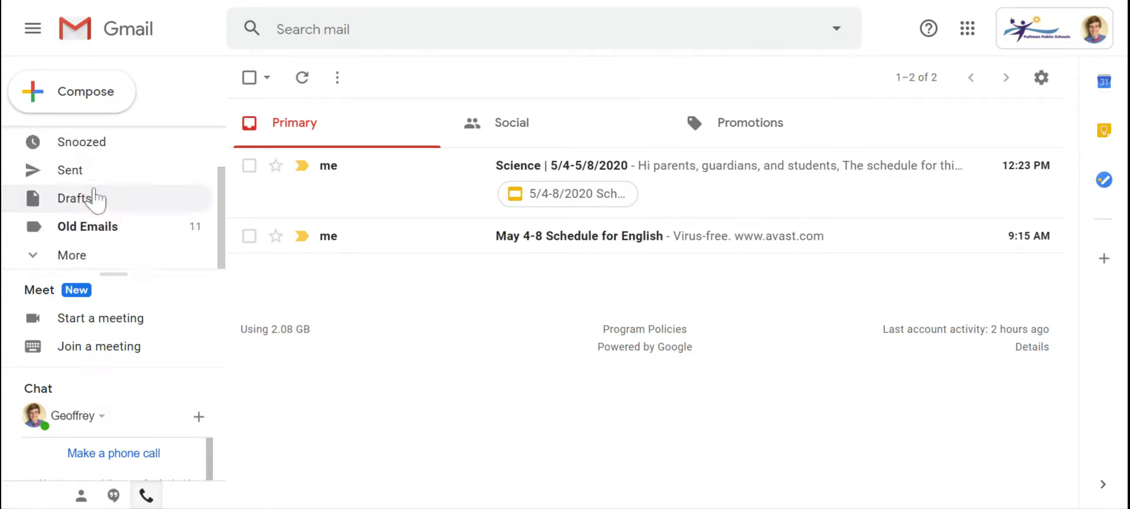
# Open the Old Emails label, view its first message, and return to the inbox.
pyautogui.click(158, 223)
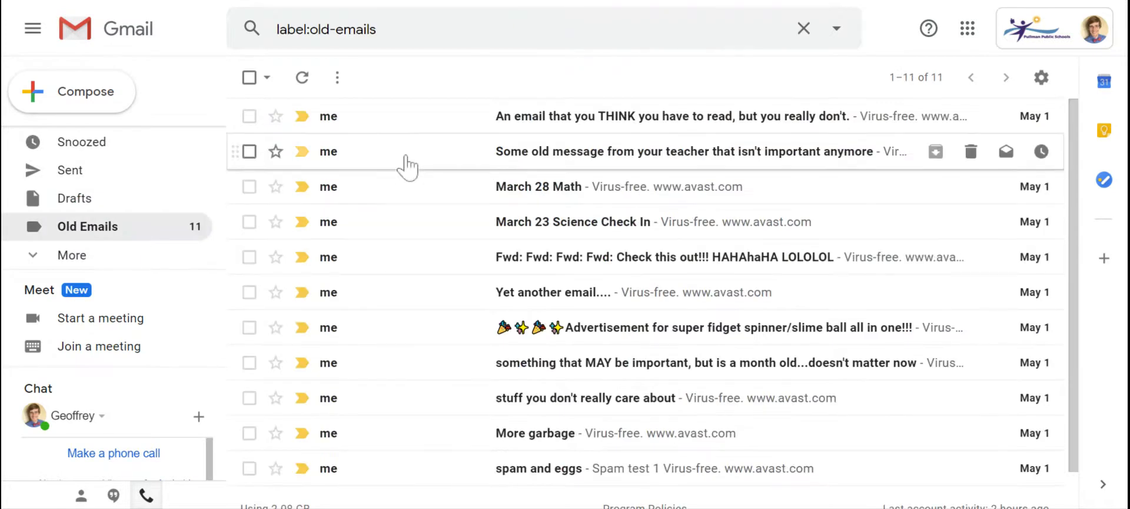
pyautogui.click(389, 120)
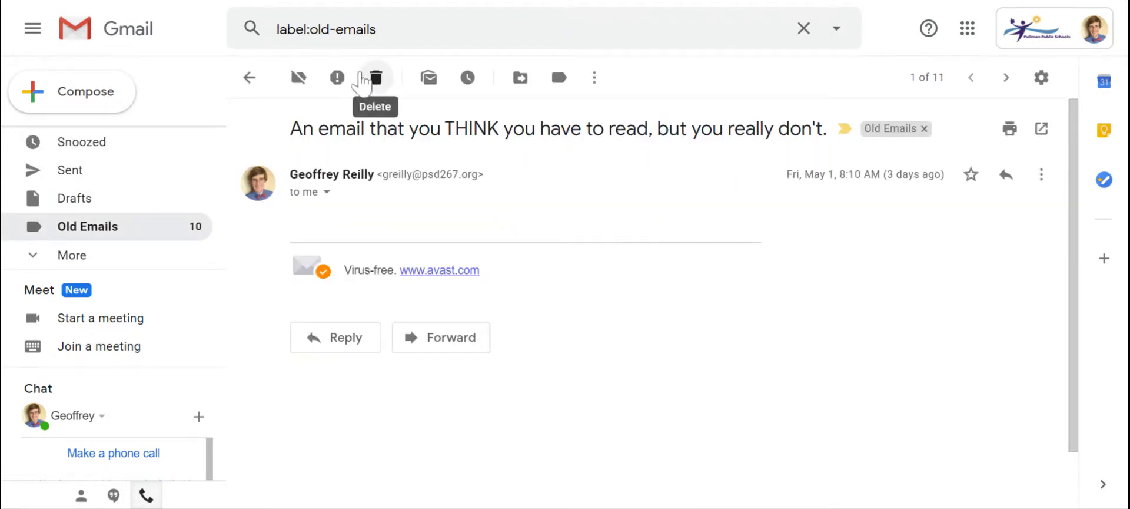
pyautogui.click(249, 82)
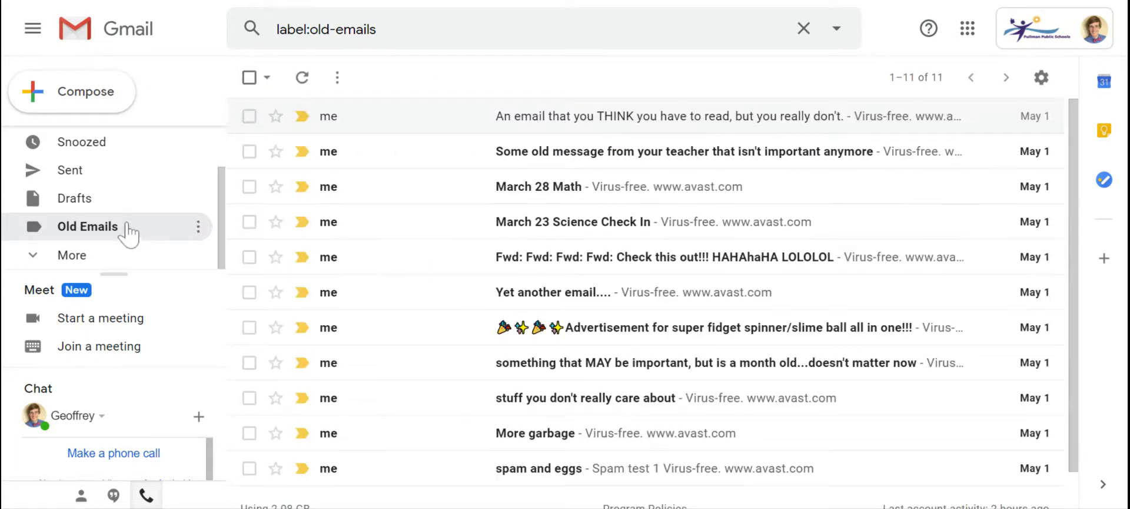
pyautogui.scroll(2, 127, 229)
pyautogui.click(96, 139)
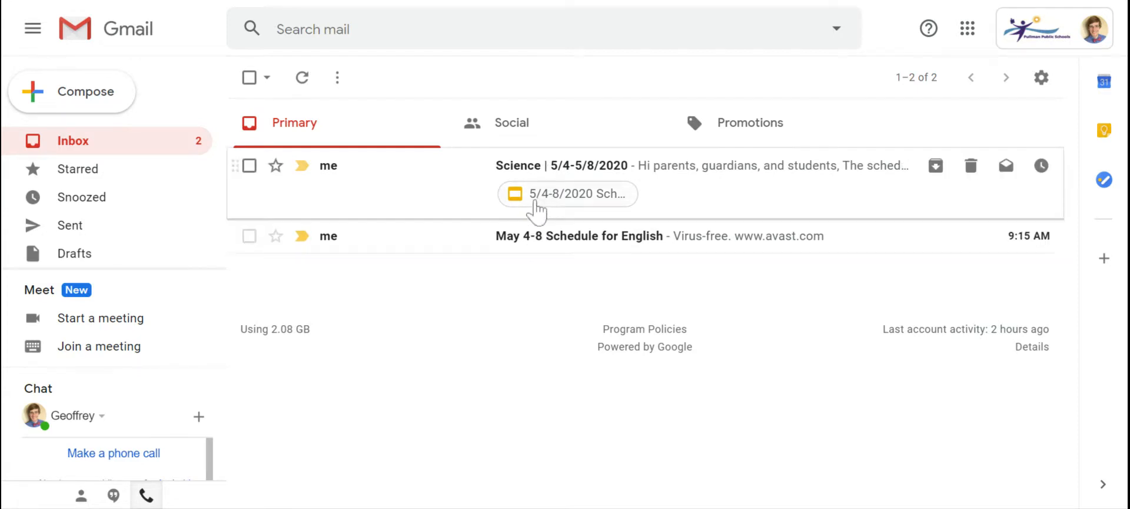
# Read the "Science | 5/4-5/8/2020" message, follow its "schedule for this week" link, and return to the inbox.
pyautogui.click(542, 168)
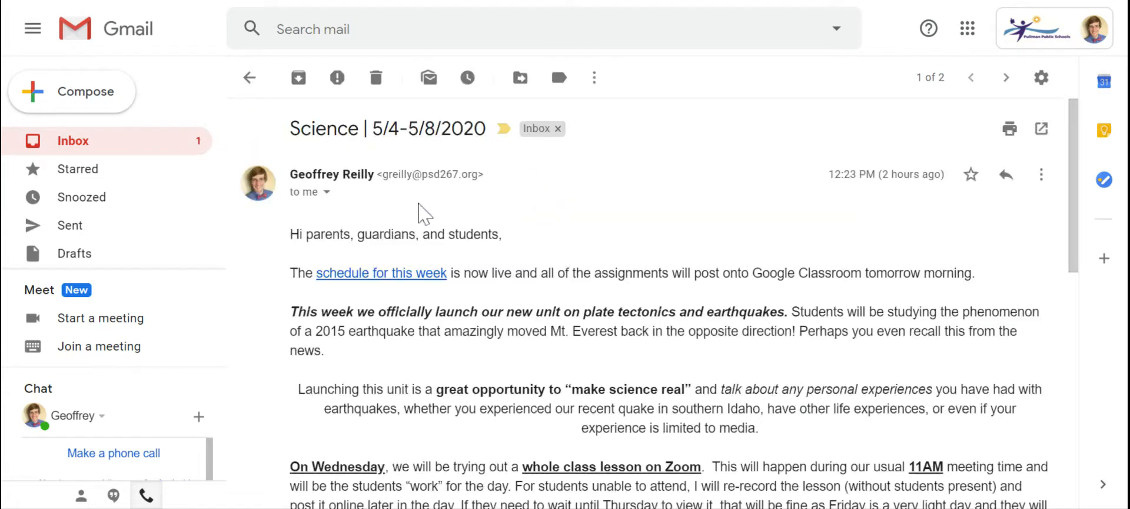
pyautogui.scroll(-2, 389, 274)
pyautogui.scroll(-5, 389, 281)
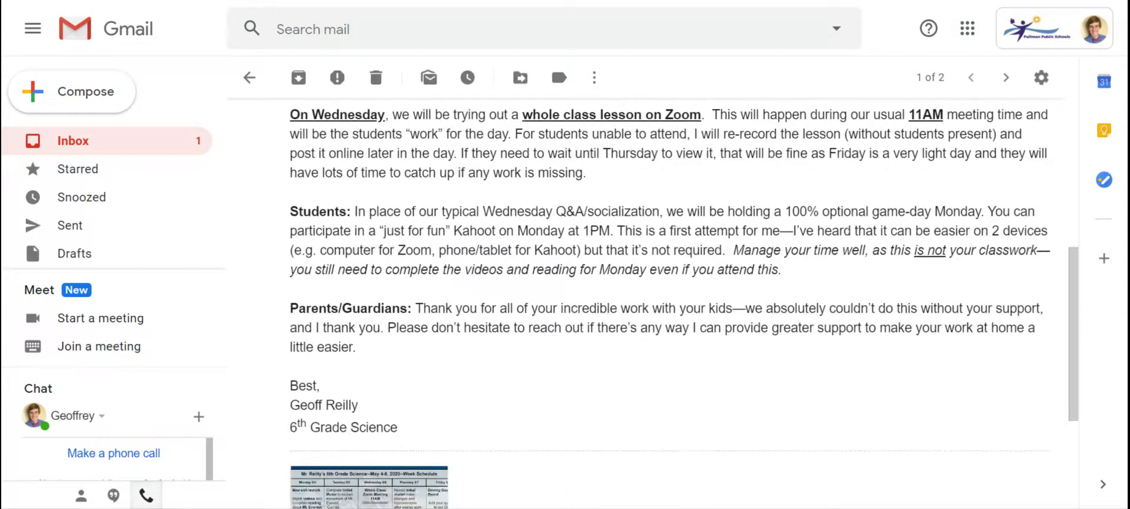
pyautogui.scroll(2, 342, 224)
pyautogui.moveTo(291, 202); pyautogui.dragTo(392, 202)
pyautogui.moveTo(524, 202); pyautogui.dragTo(701, 202)
pyautogui.click(434, 202)
pyautogui.scroll(4, 423, 206)
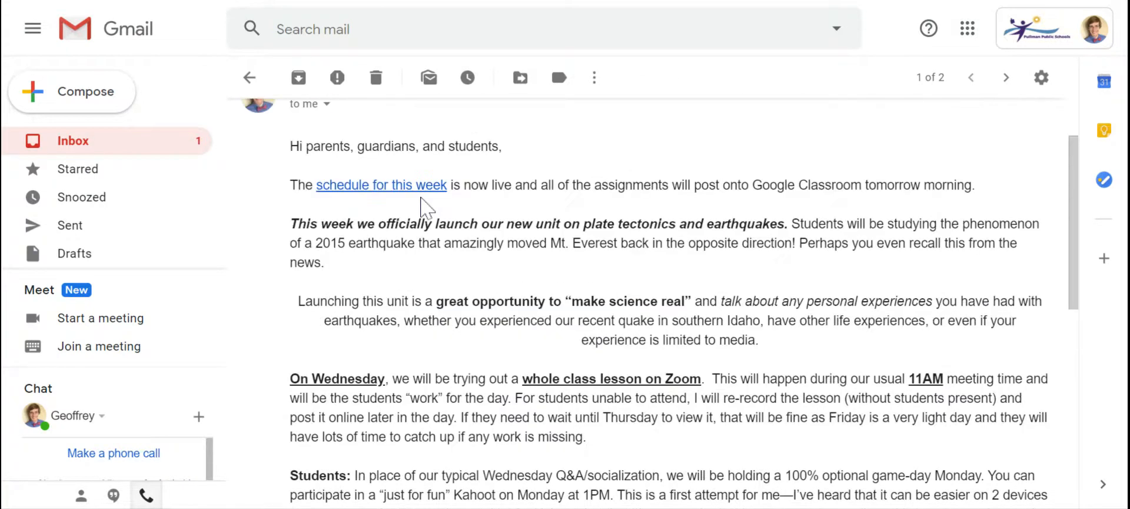
pyautogui.click(376, 184)
pyautogui.click(249, 77)
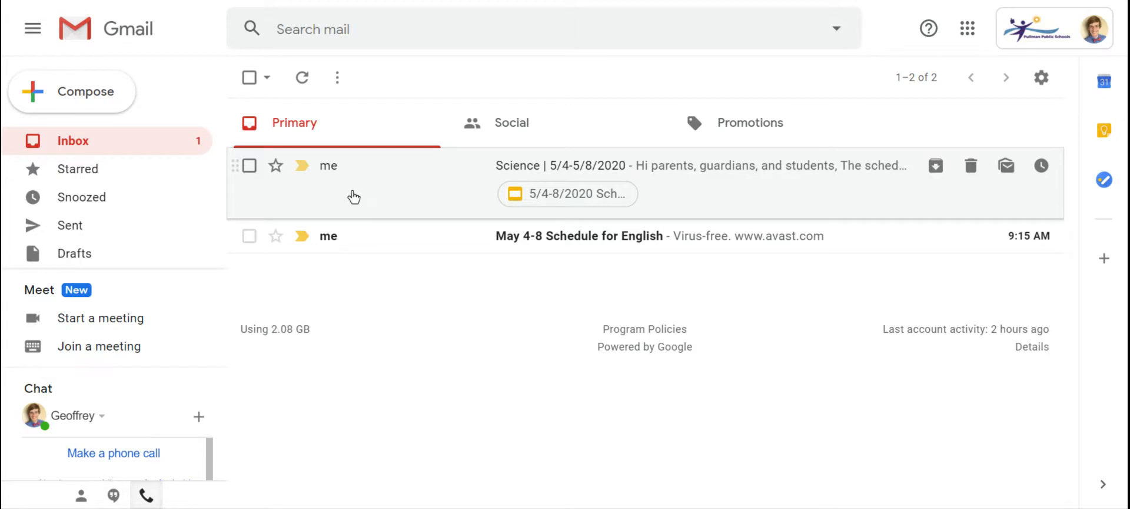
# Move the Science and English schedule messages from the inbox to a new label named "Classes".
pyautogui.click(249, 166)
pyautogui.click(249, 235)
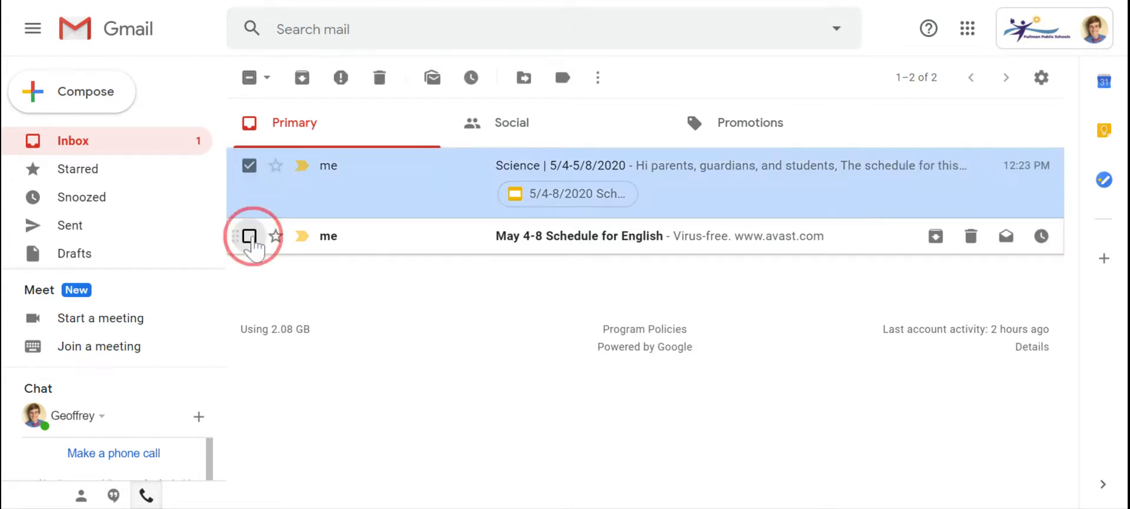
pyautogui.rightClick(410, 203)
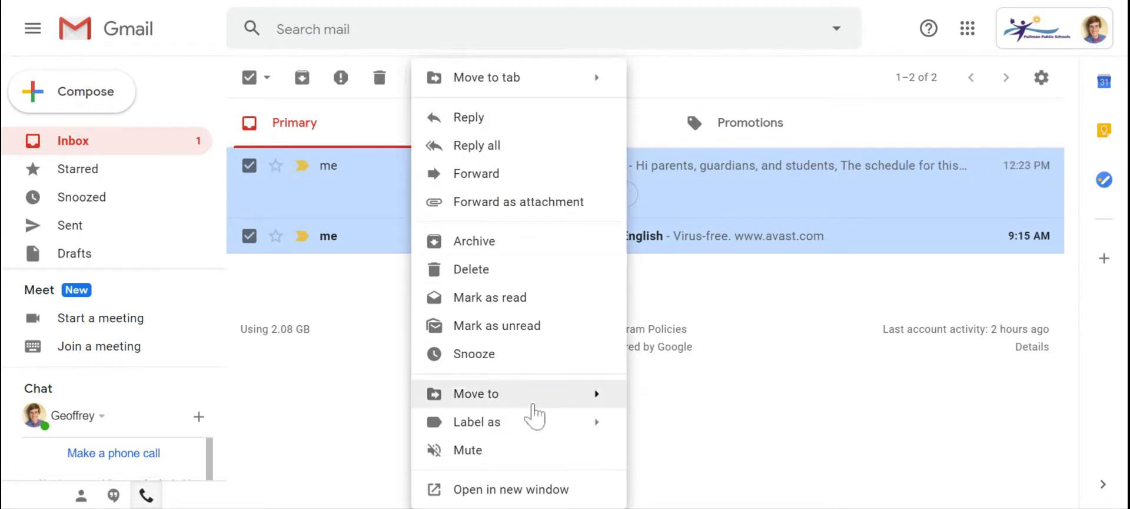
pyautogui.moveTo(545, 402)
pyautogui.click(689, 365)
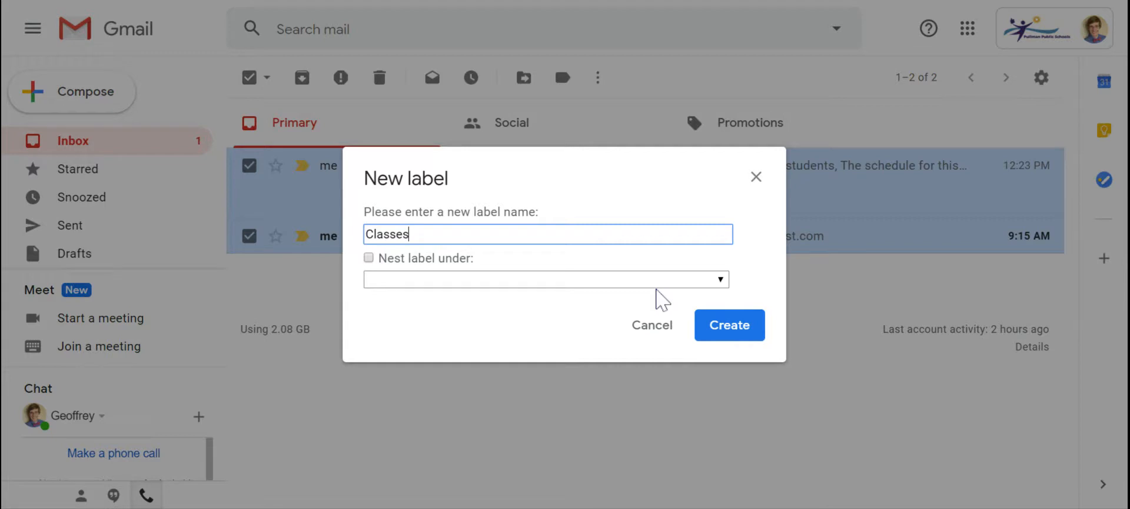
pyautogui.write('Classes')
pyautogui.click(713, 325)
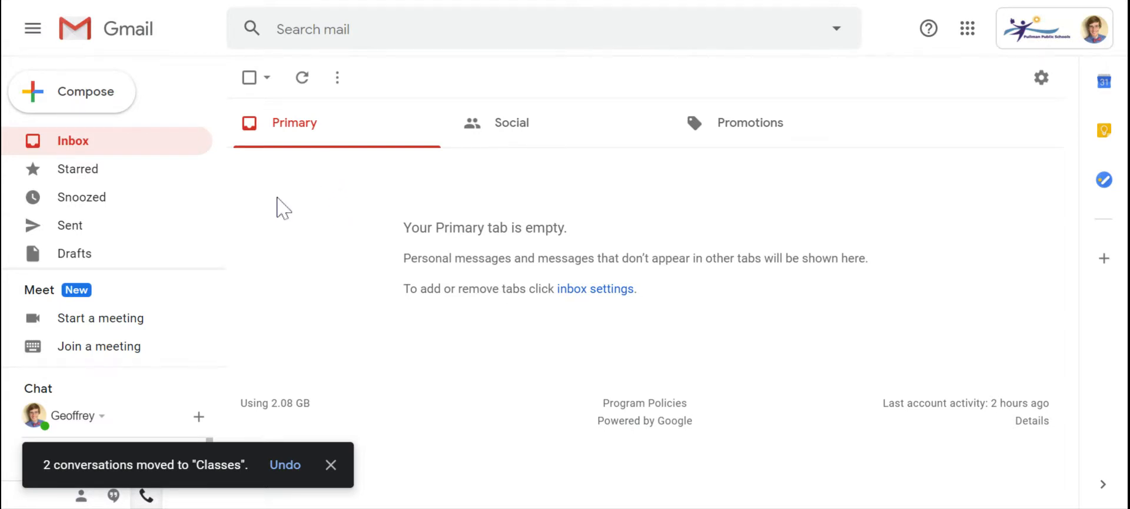
# In the Classes label, move the "Science | 5/4-5/8/2020" message to a new label "Science" nested under Classes.
pyautogui.scroll(-2, 151, 194)
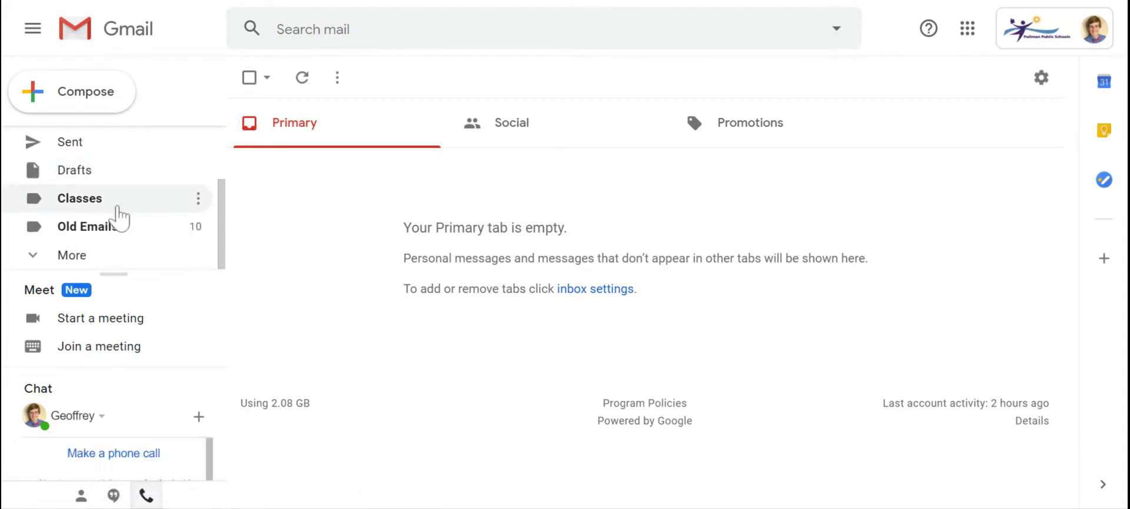
pyautogui.click(119, 201)
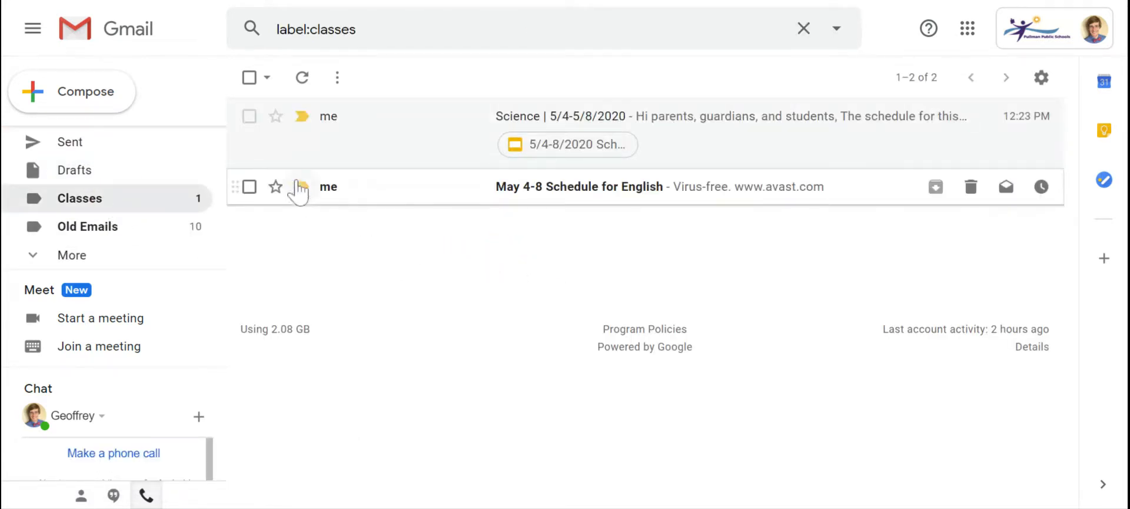
pyautogui.click(250, 116)
pyautogui.rightClick(405, 127)
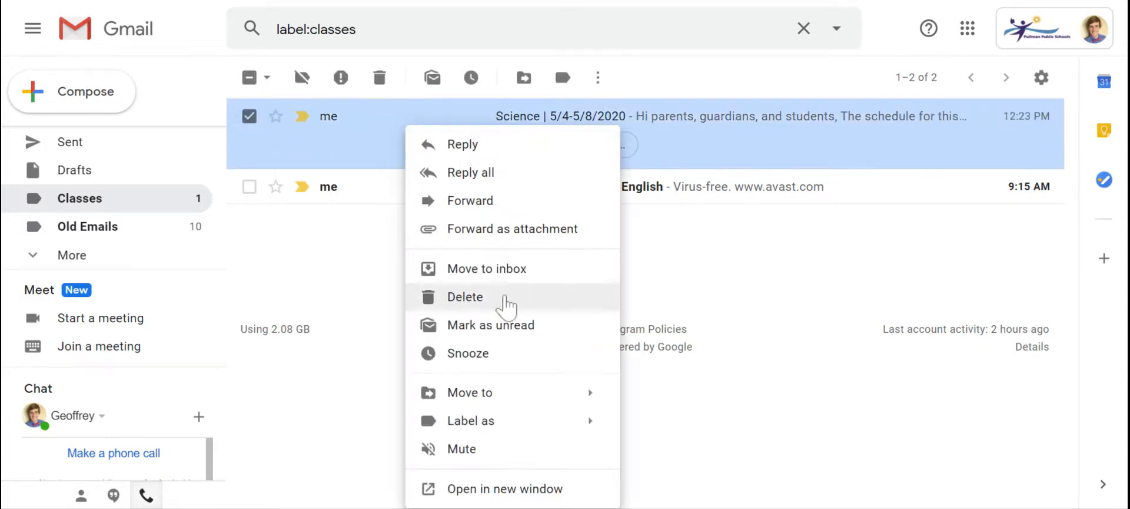
pyautogui.moveTo(610, 390)
pyautogui.click(683, 357)
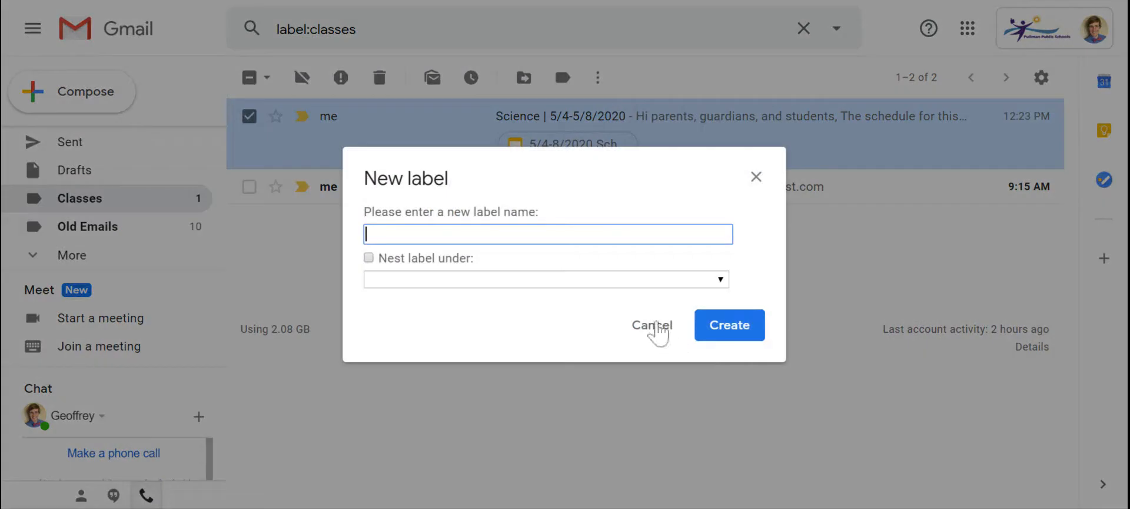
pyautogui.click(439, 280)
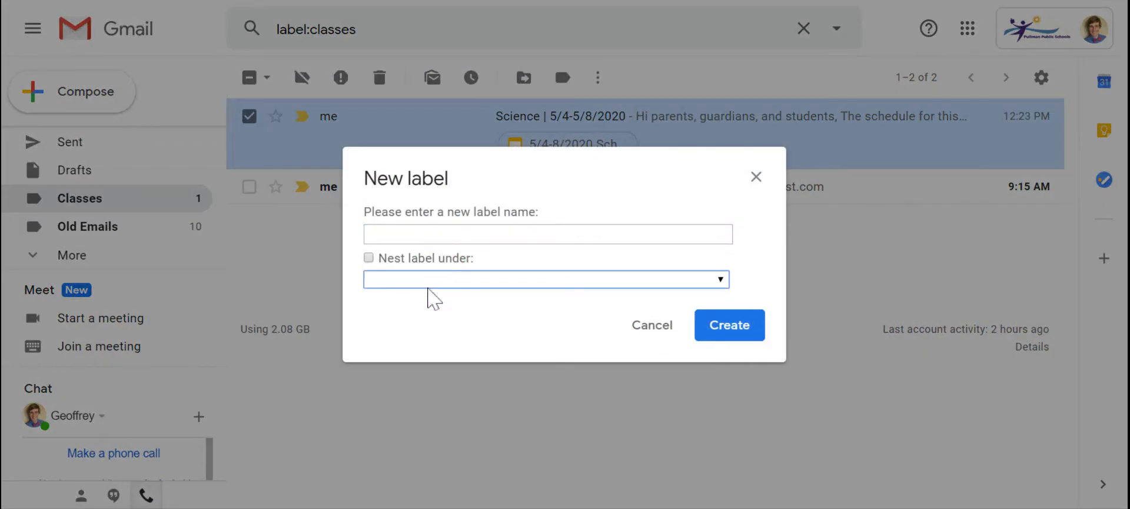
pyautogui.click(428, 288)
pyautogui.click(416, 234)
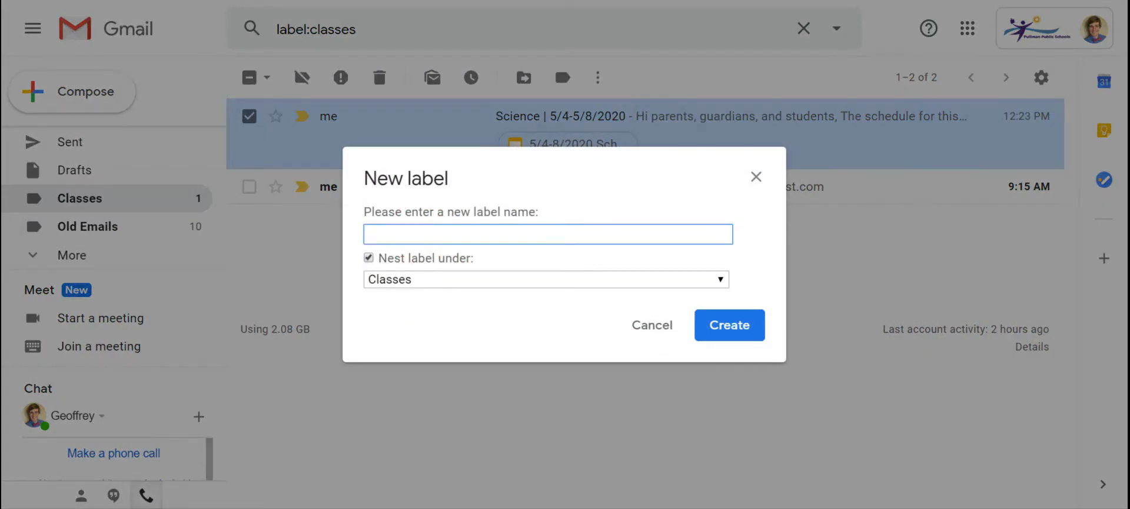
pyautogui.click(729, 325)
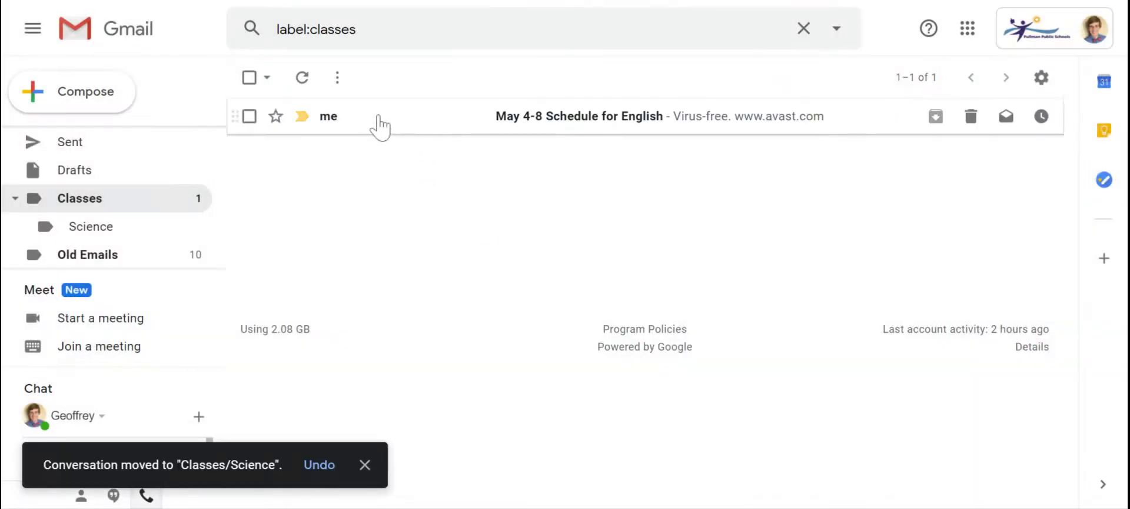
# Move the "May 4-8 Schedule for English" message to a new label "English" nested under Classes.
pyautogui.click(249, 116)
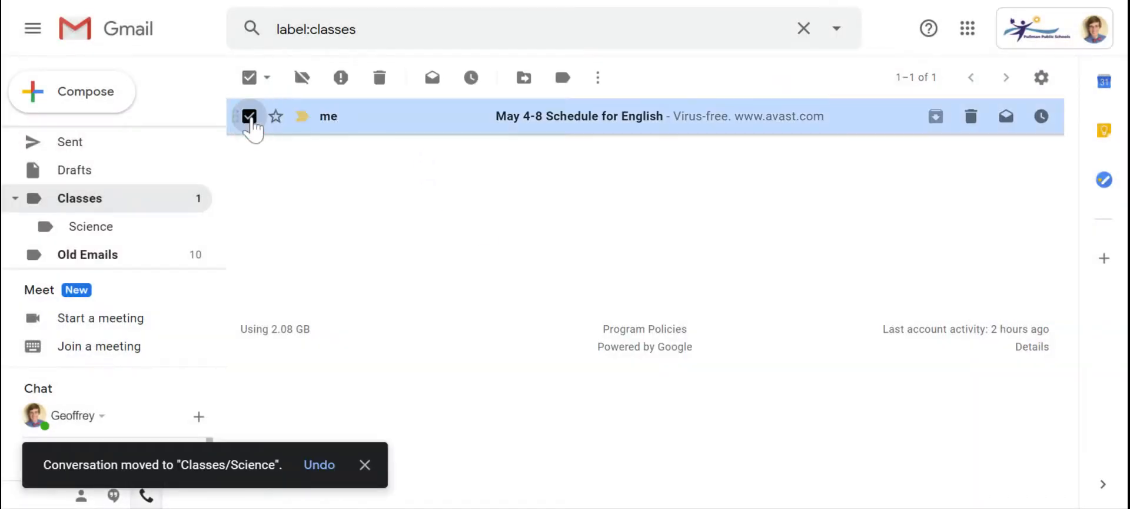
pyautogui.rightClick(376, 123)
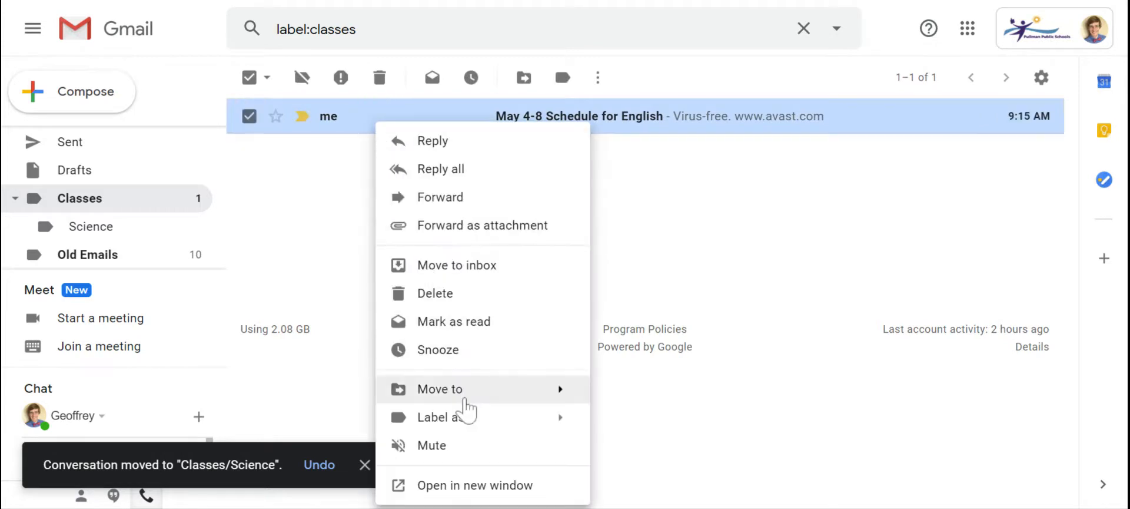
pyautogui.moveTo(487, 399)
pyautogui.click(675, 458)
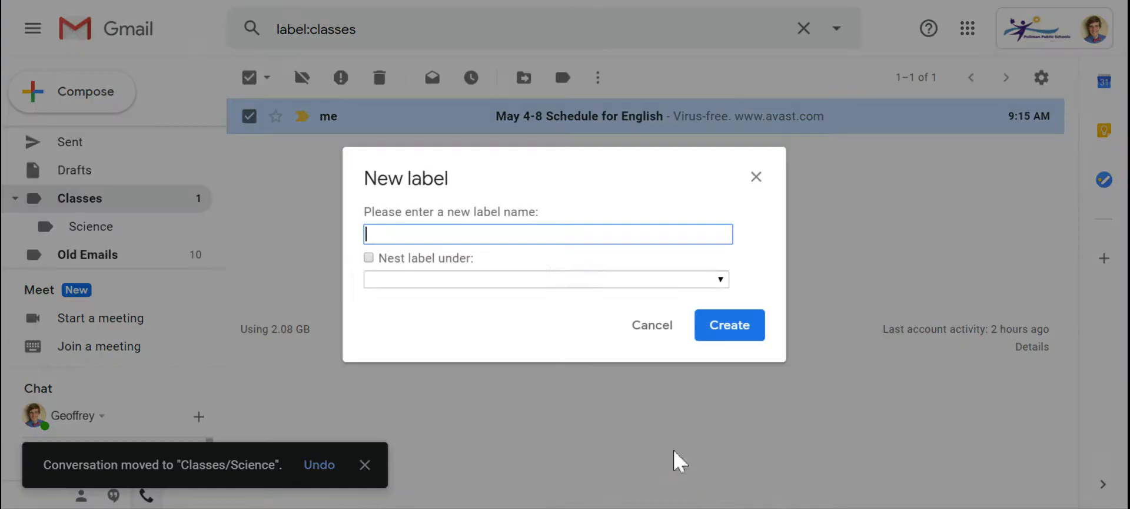
pyautogui.click(369, 258)
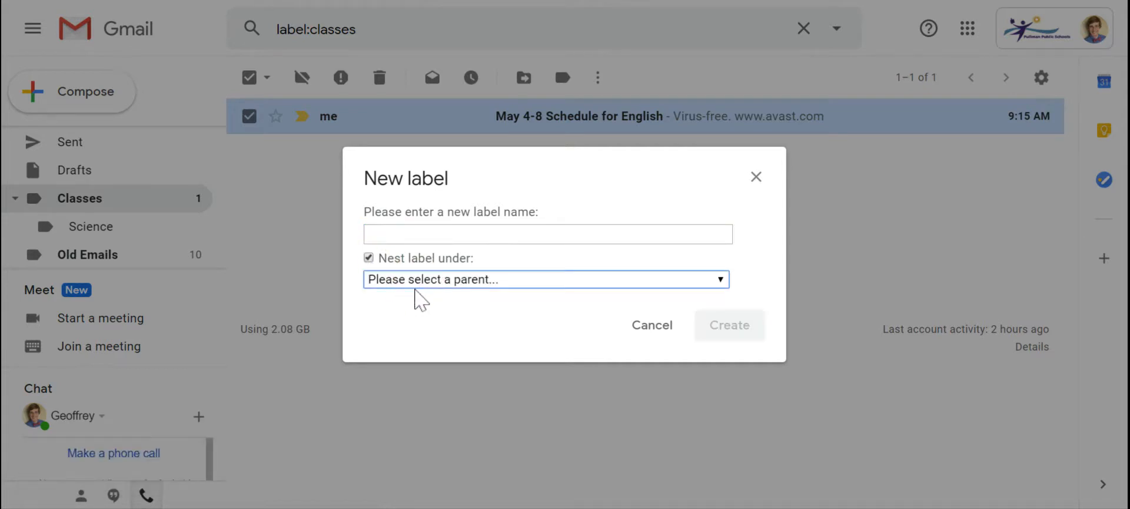
pyautogui.click(398, 326)
pyautogui.click(407, 235)
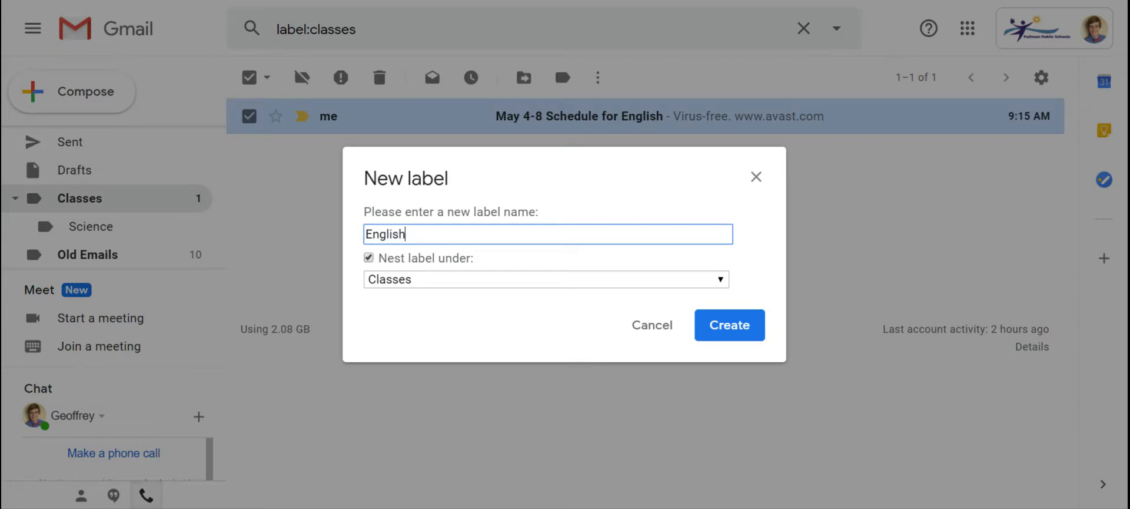
pyautogui.click(730, 325)
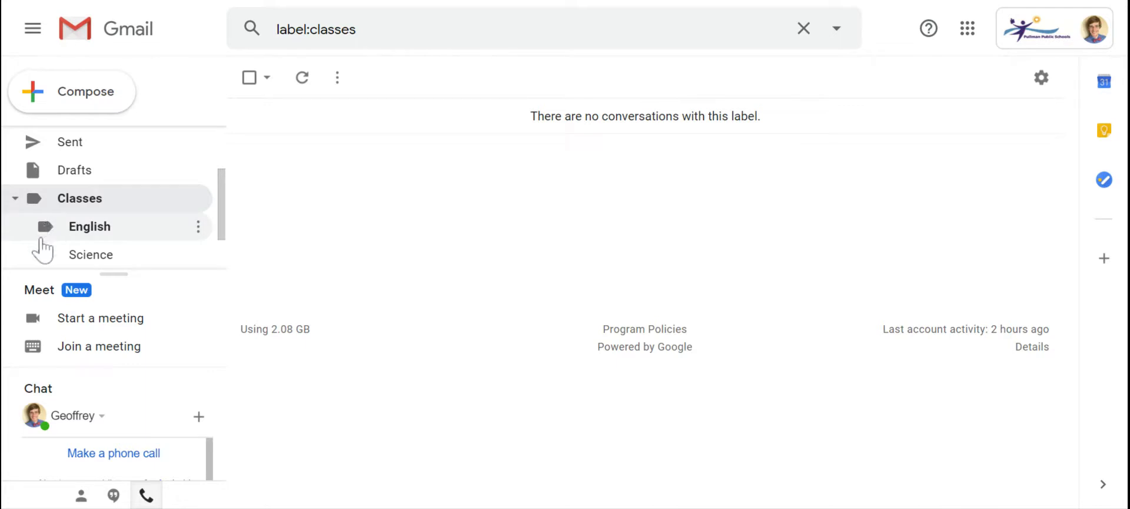
# Check the contents of the English and Science labels under Classes, and return to the inbox.
pyautogui.click(73, 204)
pyautogui.click(86, 227)
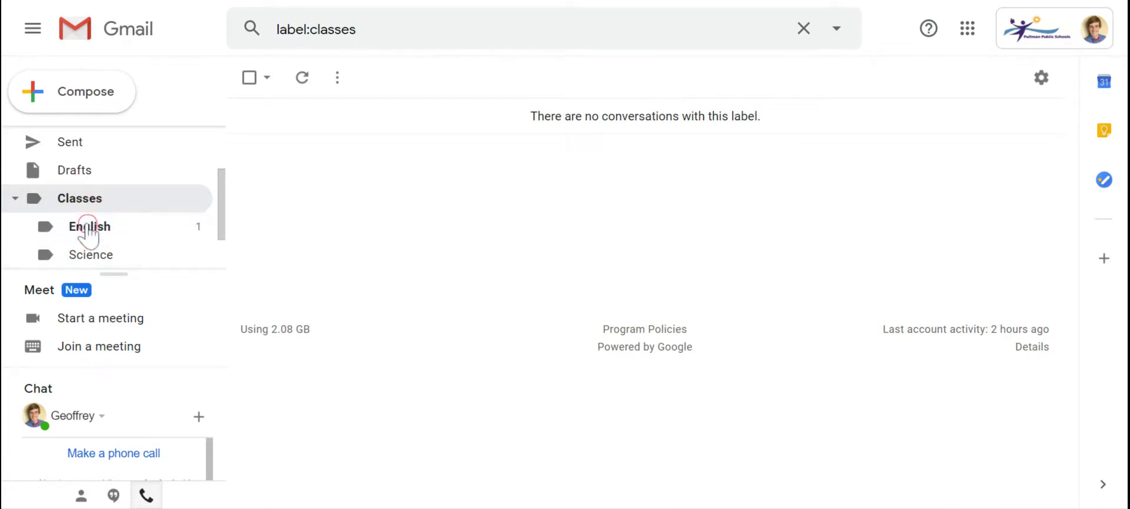
pyautogui.click(91, 259)
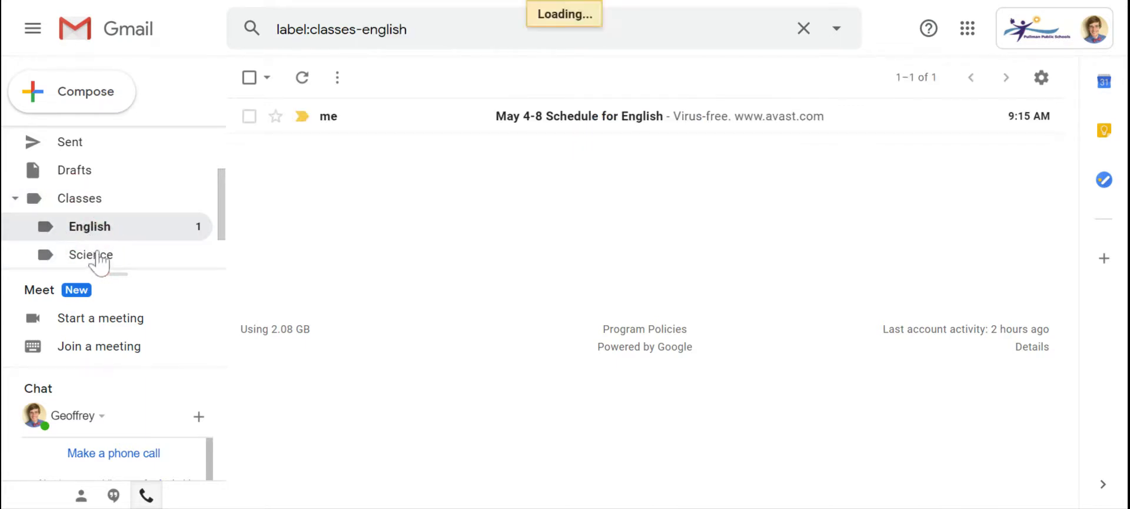
pyautogui.scroll(2, 97, 223)
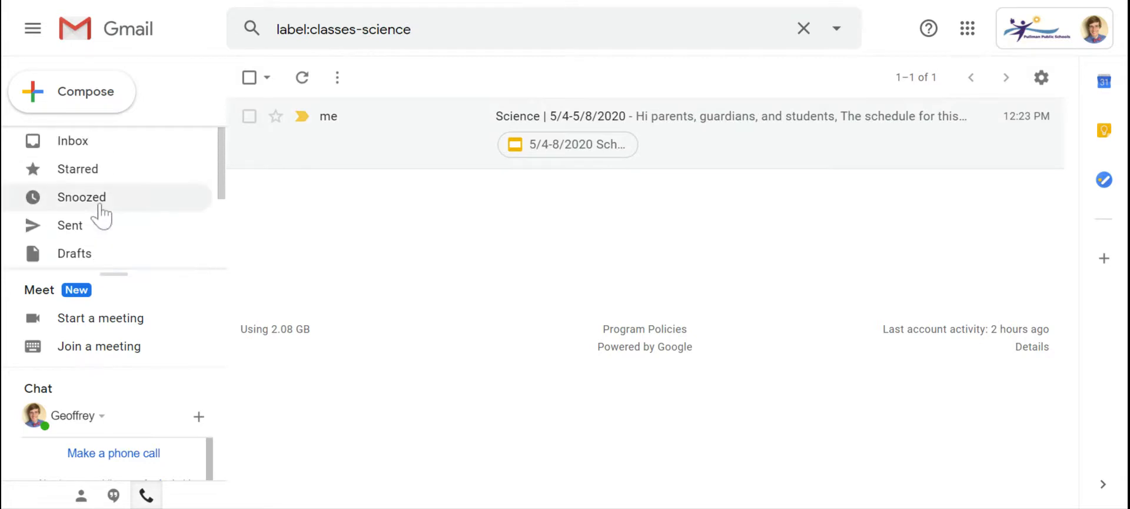
pyautogui.click(94, 147)
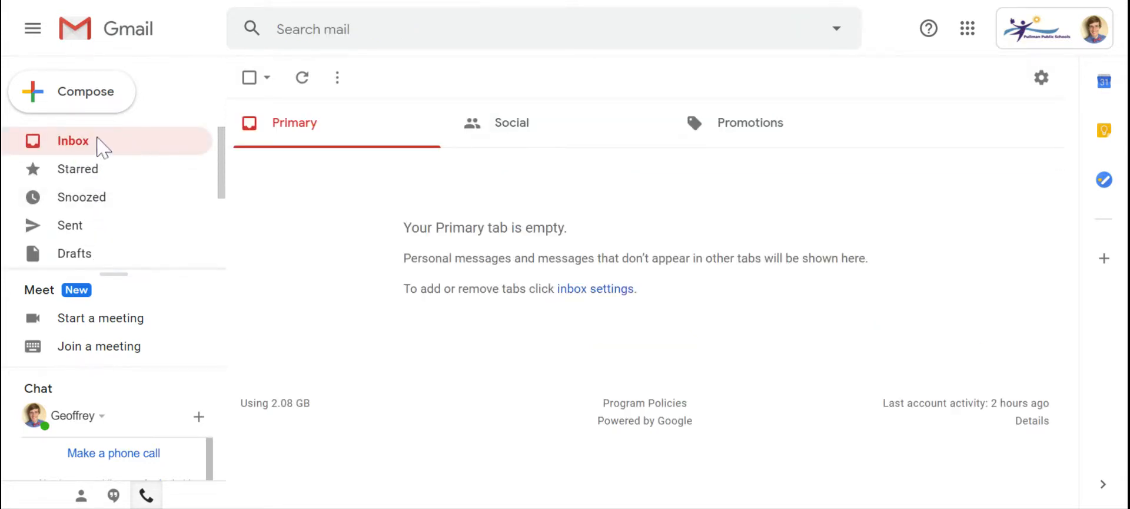
# In Old Emails, delete the top two messages and the four from "Fwd: Fwd: Fwd: Fwd" through "something that MAY be important", and return to the inbox.
pyautogui.scroll(-2, 92, 156)
pyautogui.click(90, 227)
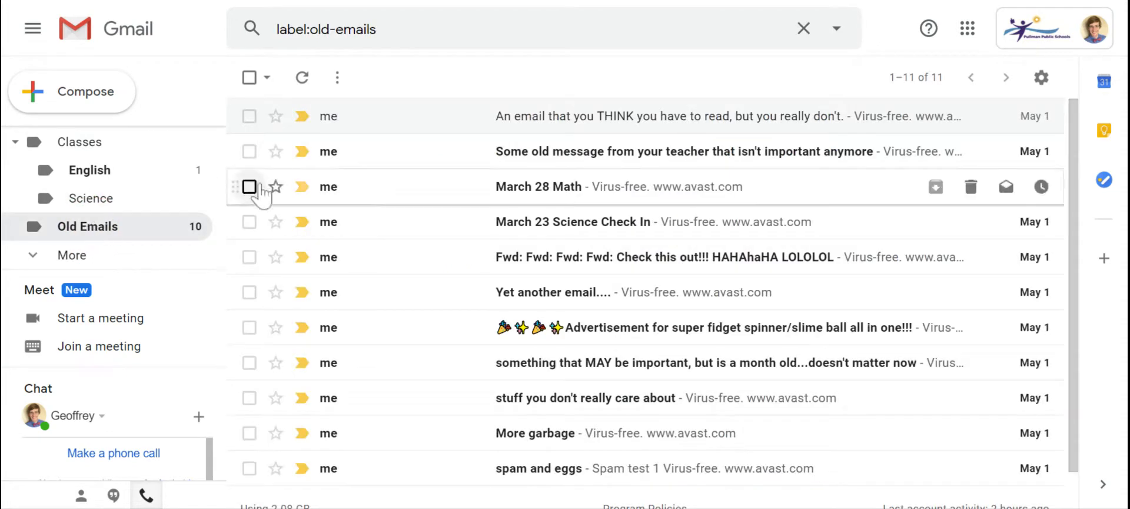
pyautogui.click(249, 116)
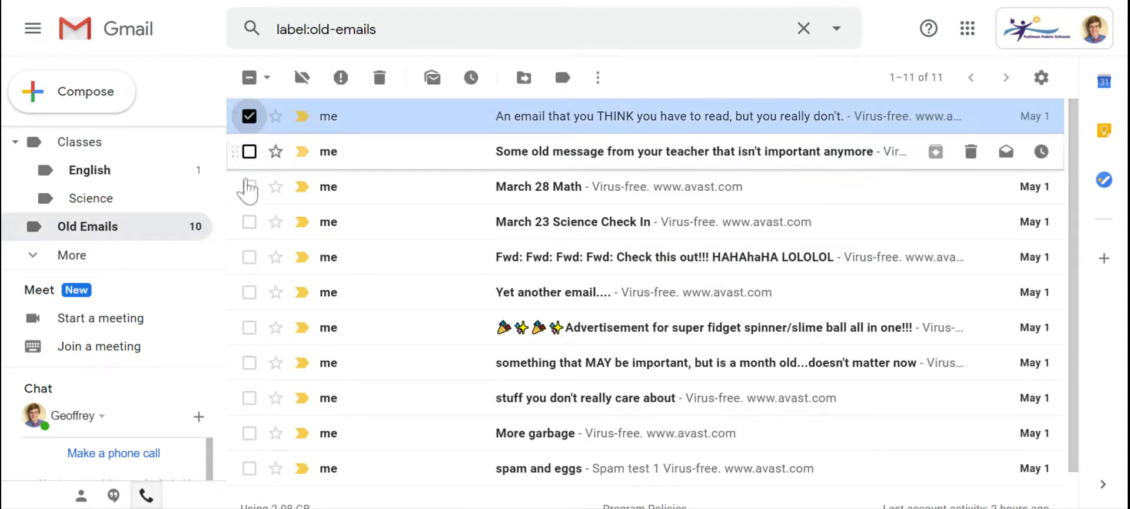
pyautogui.click(249, 151)
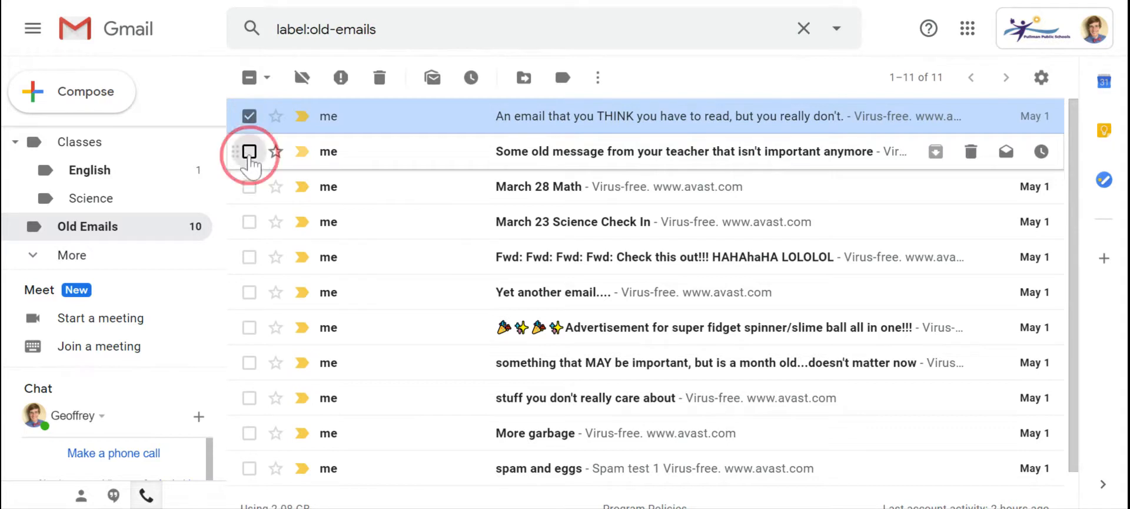
pyautogui.click(249, 257)
pyautogui.click(249, 292)
pyautogui.click(249, 328)
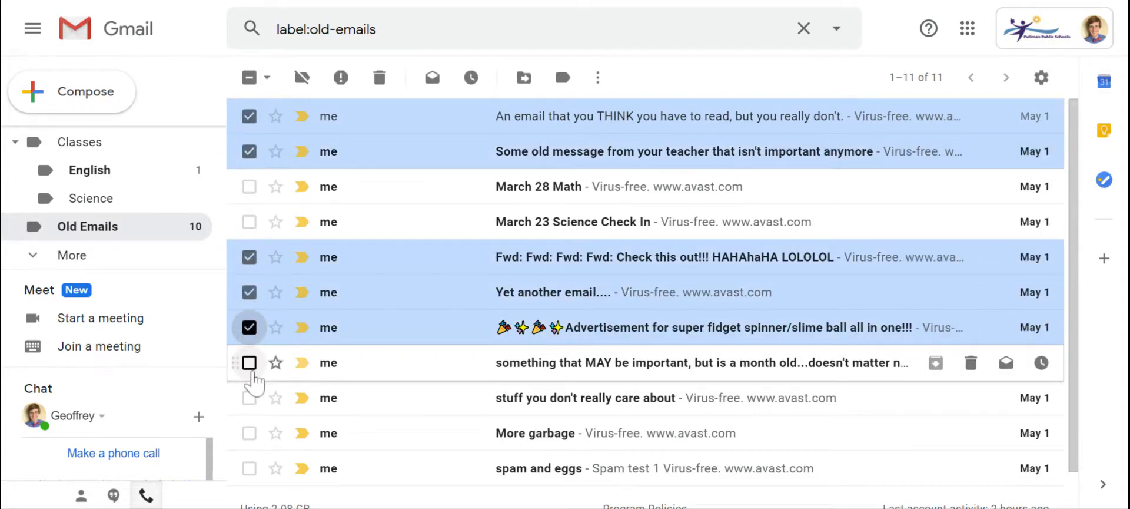
pyautogui.click(250, 364)
pyautogui.click(380, 77)
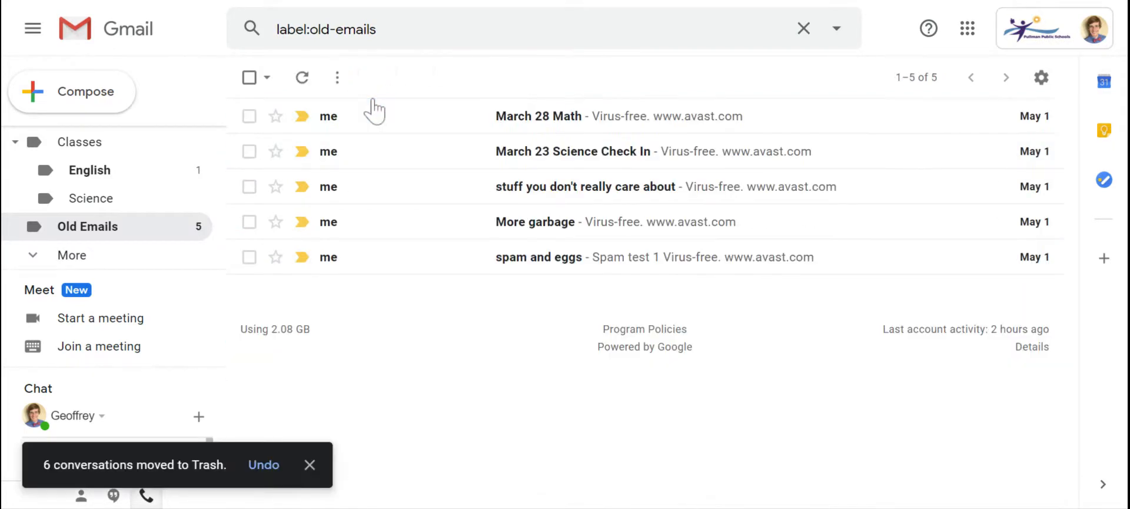
pyautogui.scroll(3, 136, 177)
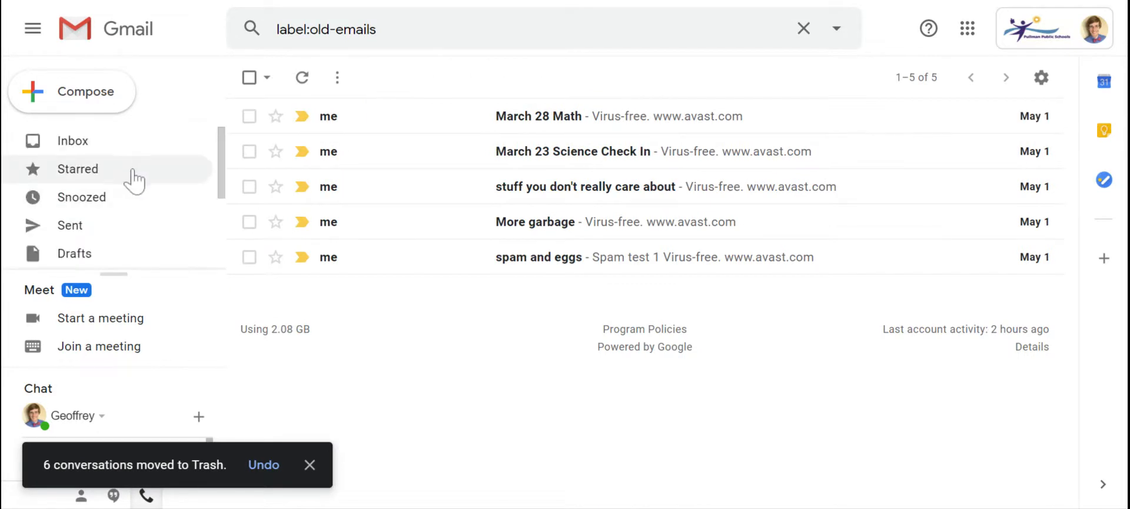
pyautogui.click(102, 149)
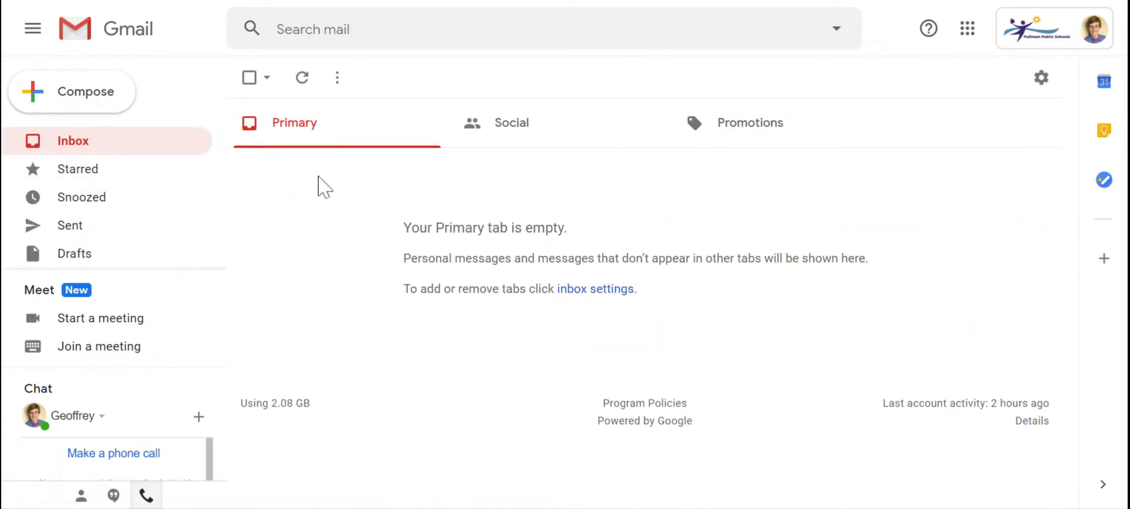